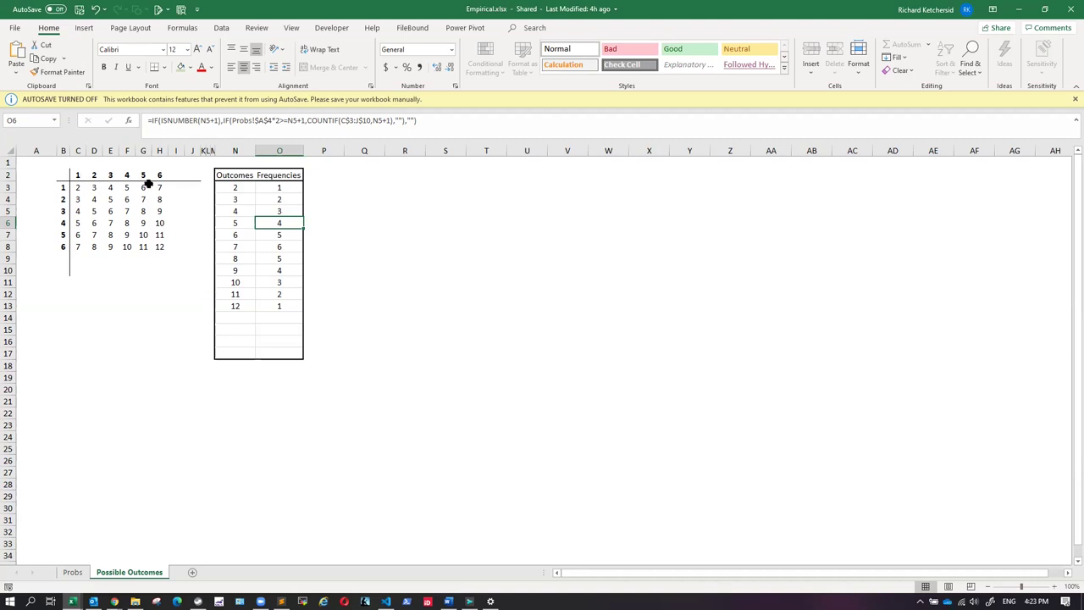
Inspect the formulas behind several dice sum table cells, including E3.
click(77, 188)
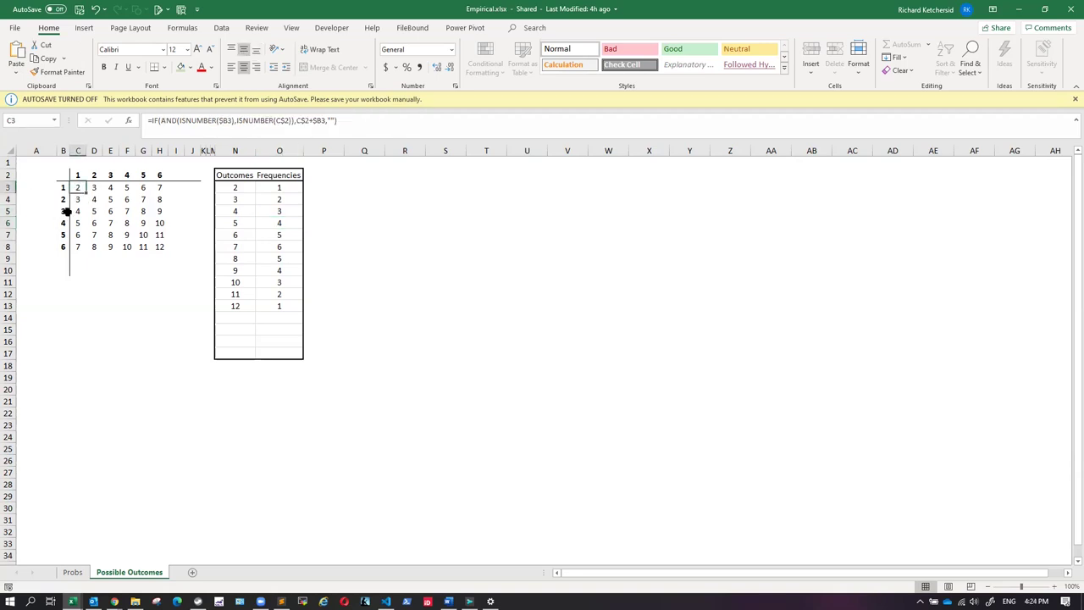
click(90, 186)
click(79, 222)
click(94, 199)
click(110, 187)
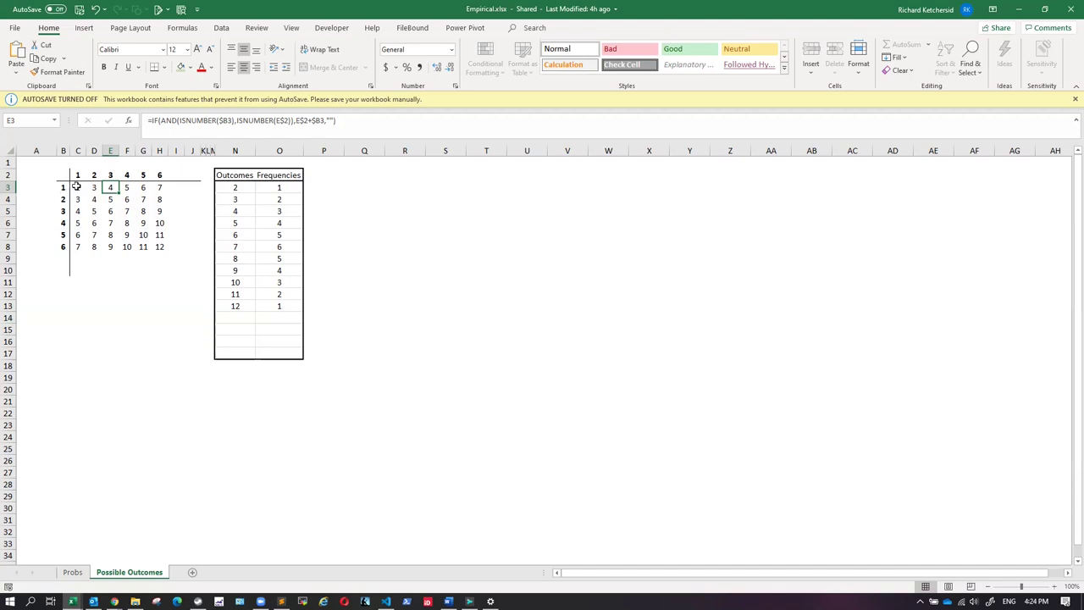
drag(76, 187, 160, 246)
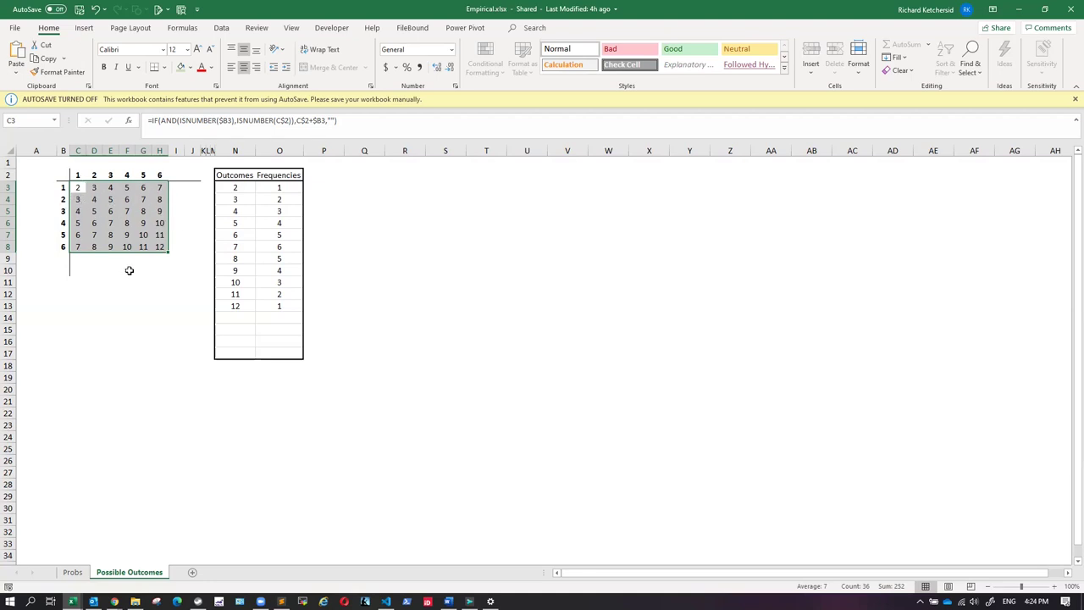
click(105, 282)
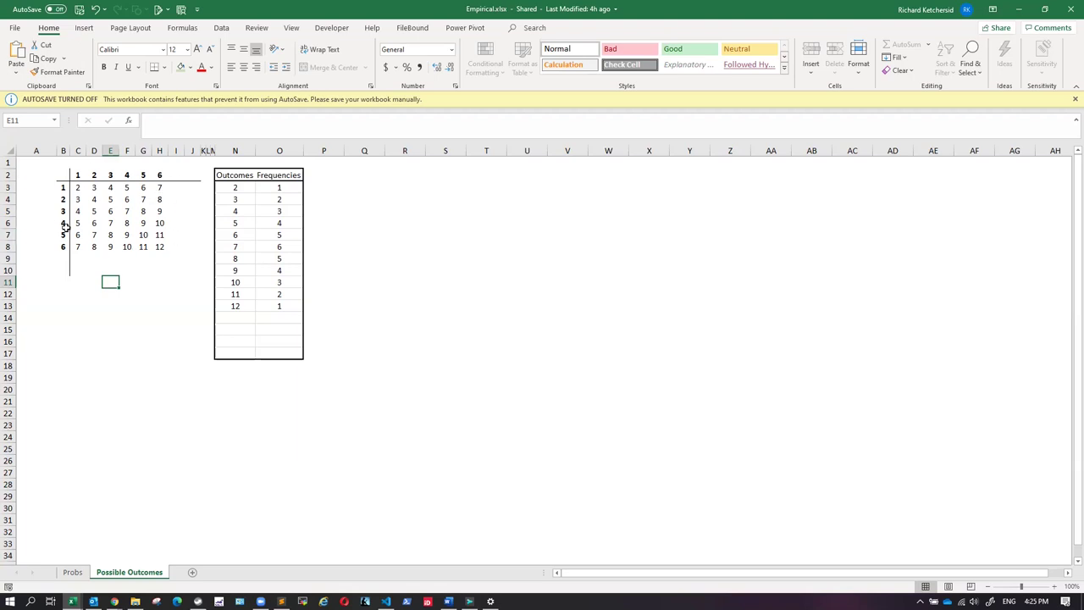
Try starting an entry in J21 and dismiss the protected-sheet warning.
click(197, 399)
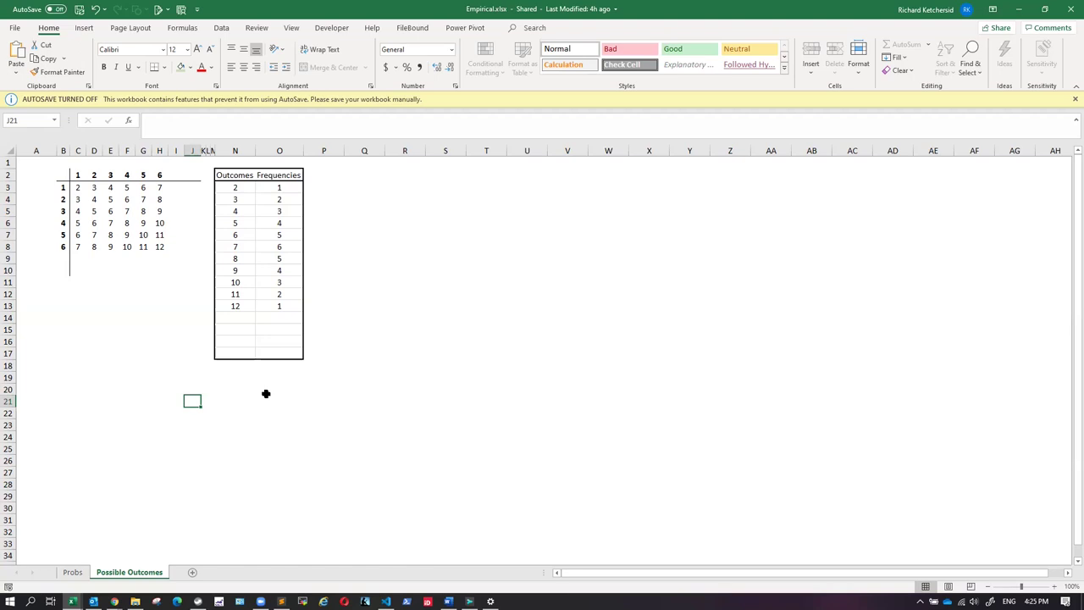
key(equal)
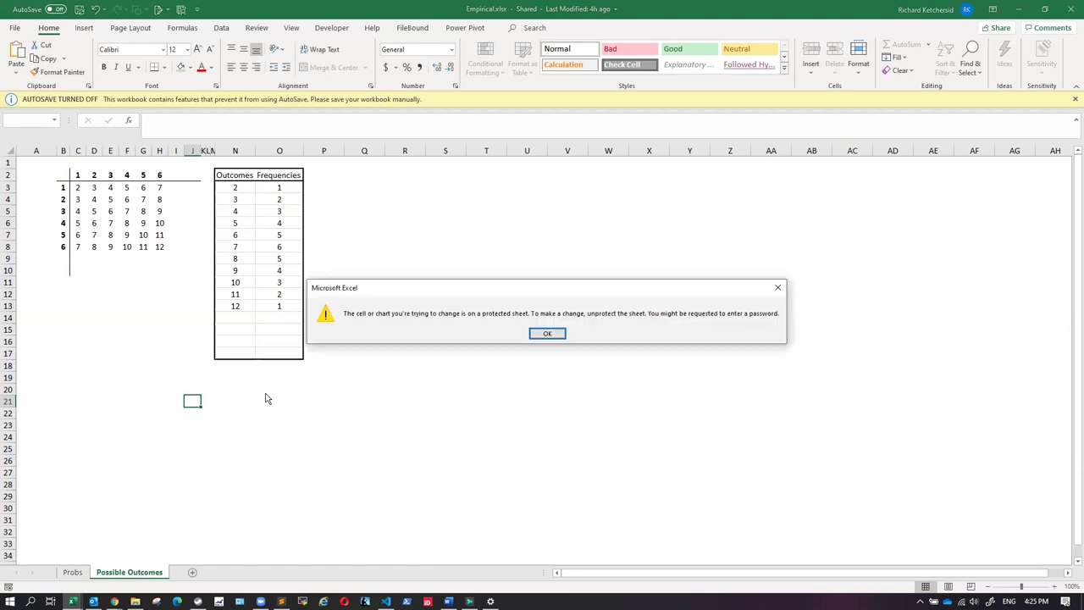
click(548, 335)
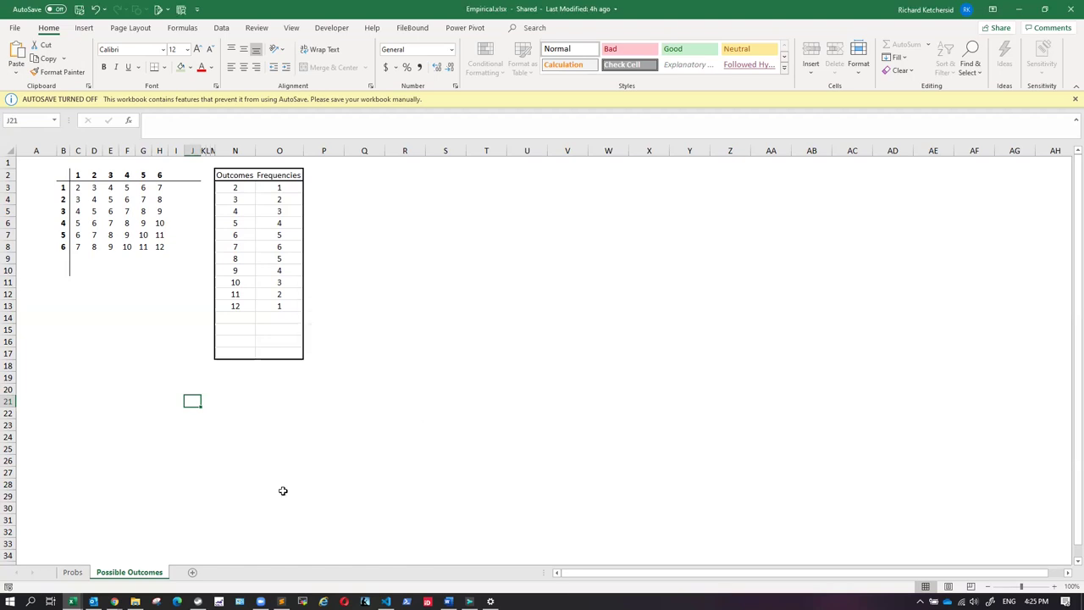
right_click(158, 575)
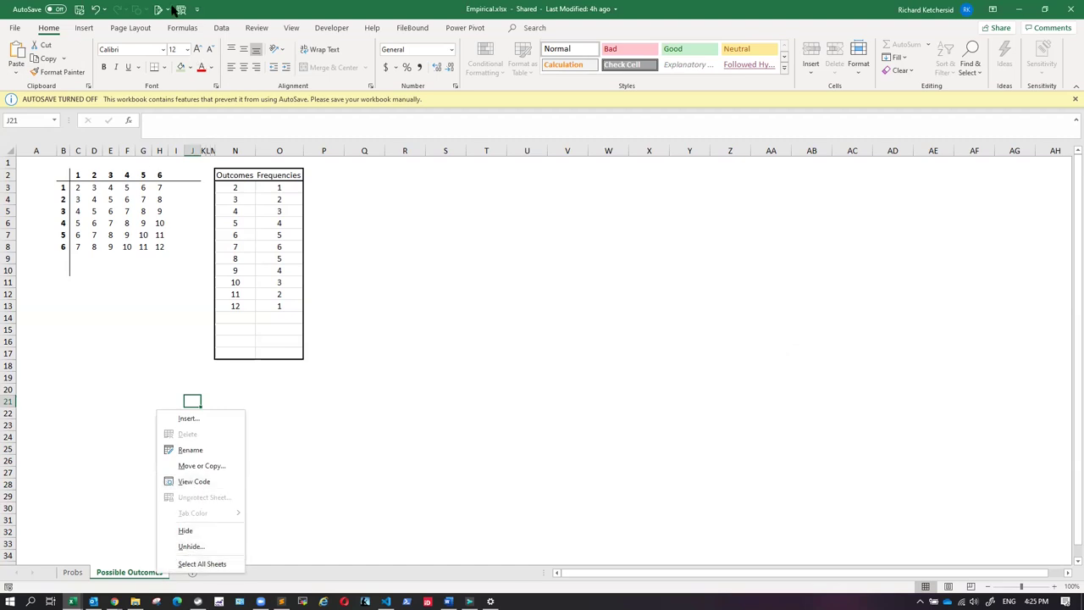
Stop sharing the workbook through the Highlight Changes settings.
click(180, 9)
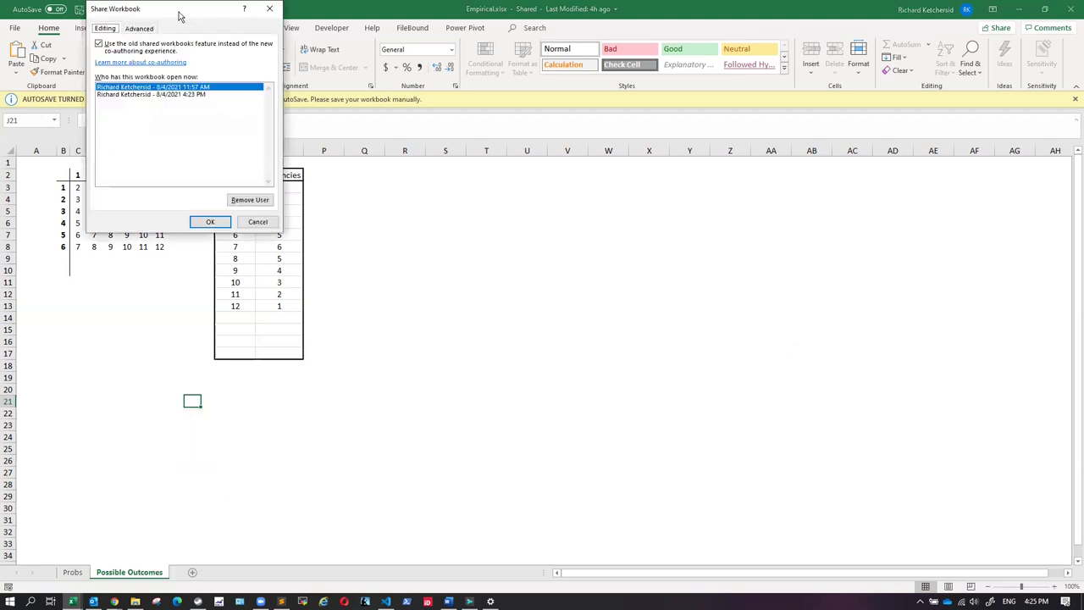
click(264, 11)
click(159, 9)
click(173, 26)
click(217, 175)
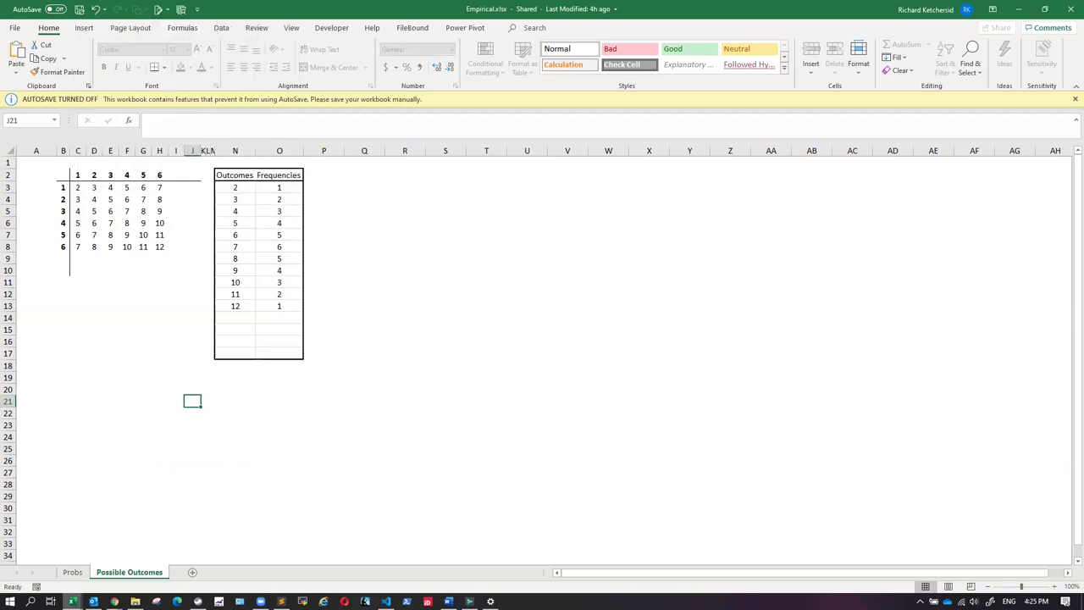
Unprotect the Possible Outcomes sheet with its password.
right_click(124, 575)
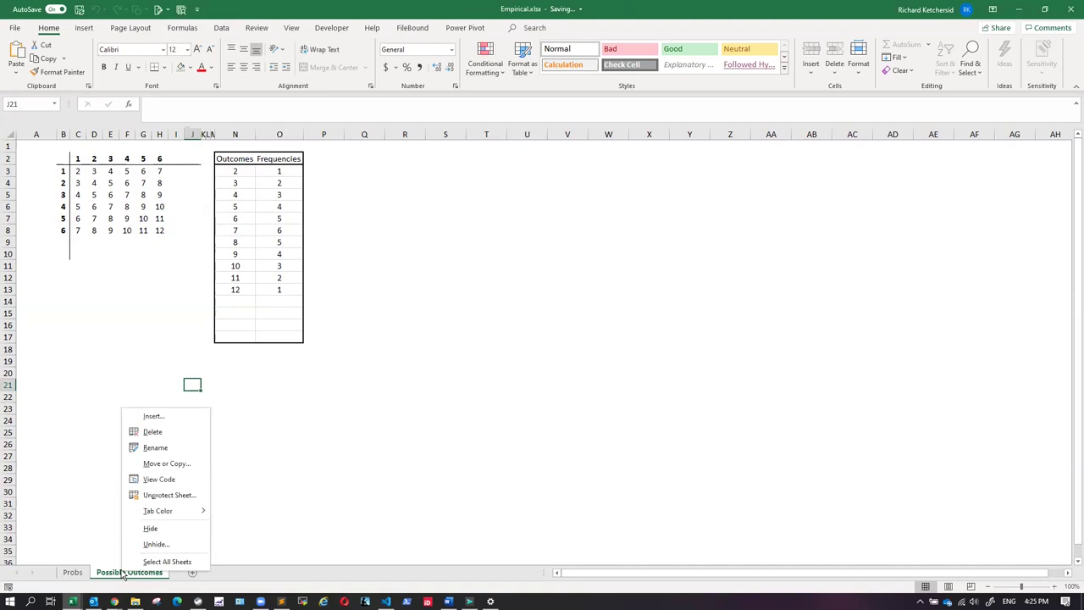
click(159, 496)
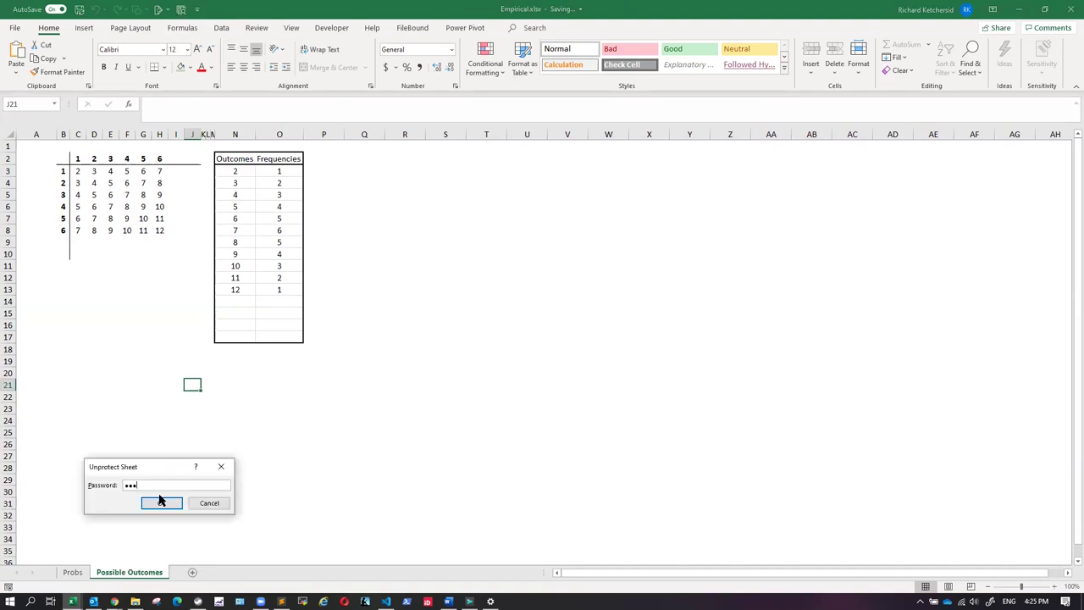
click(160, 500)
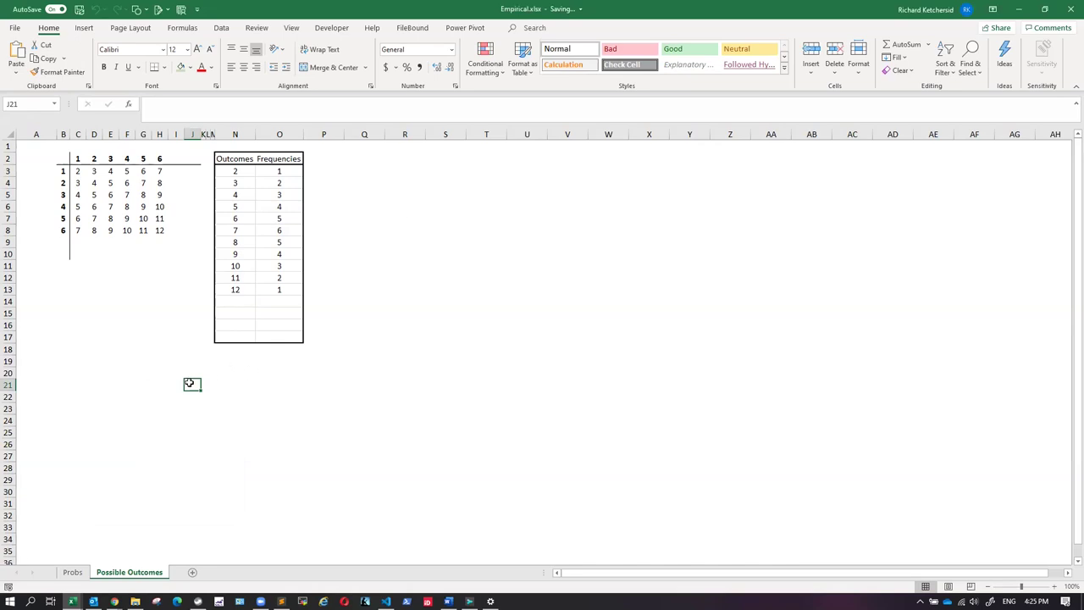
Enter the label 'P(X is prime) =' in cell J21.
text(P(X is)
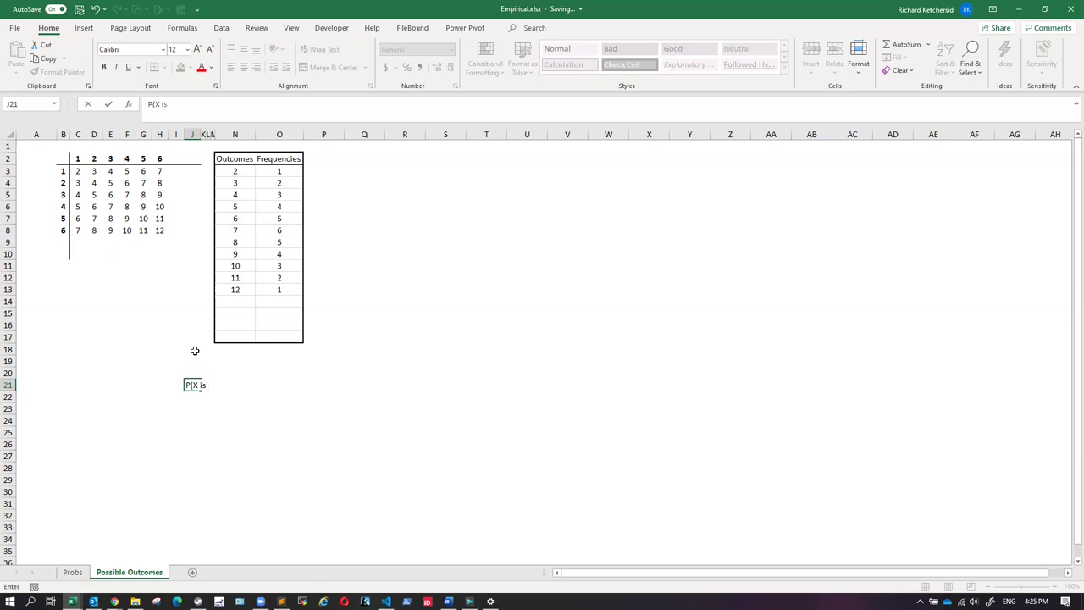
text(rime)
key(Return)
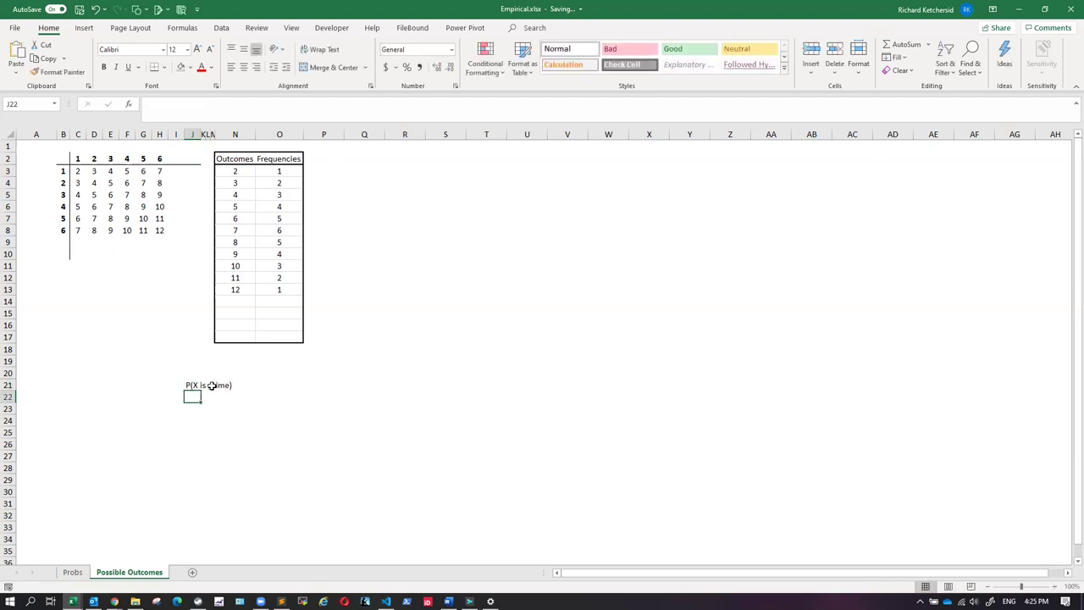
click(208, 384)
click(191, 384)
click(208, 103)
text(=)
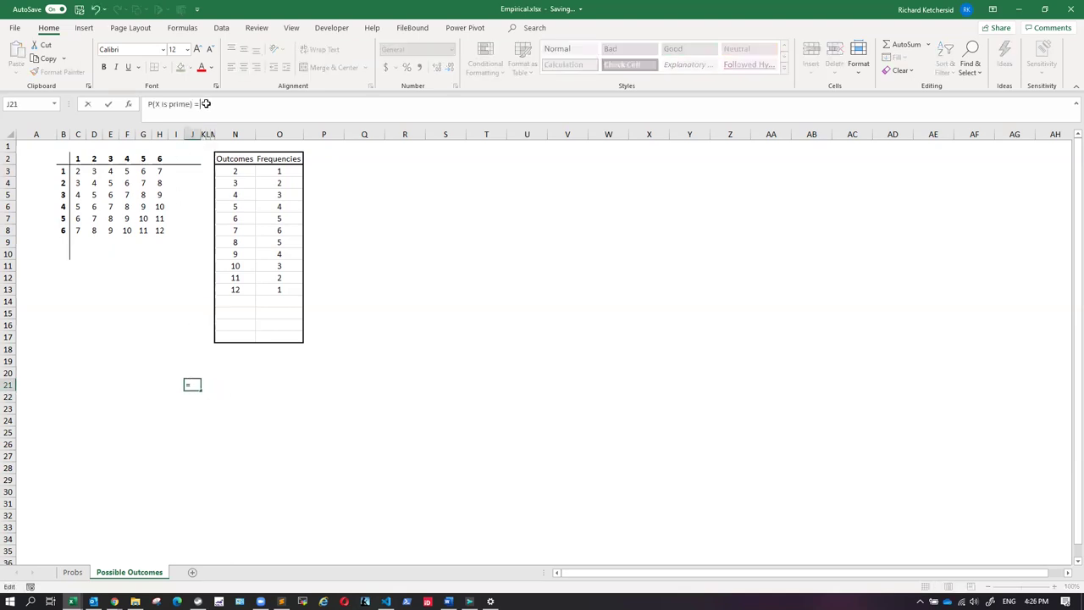
click(276, 394)
Merge and centre the J21 label across J21:Q21.
click(192, 384)
drag(238, 385, 372, 381)
click(330, 67)
click(467, 339)
click(314, 387)
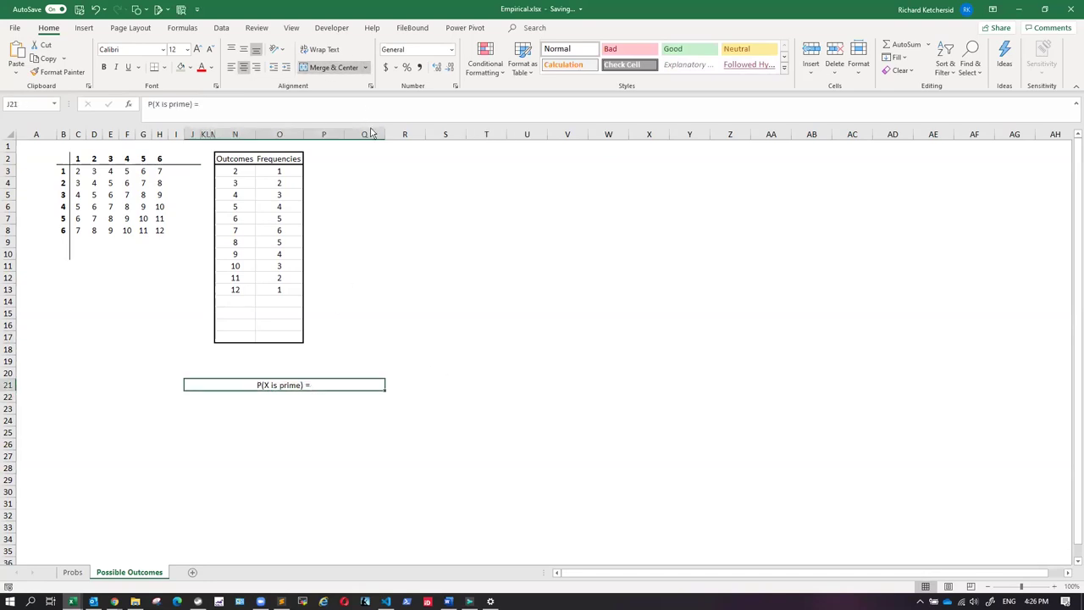
click(217, 102)
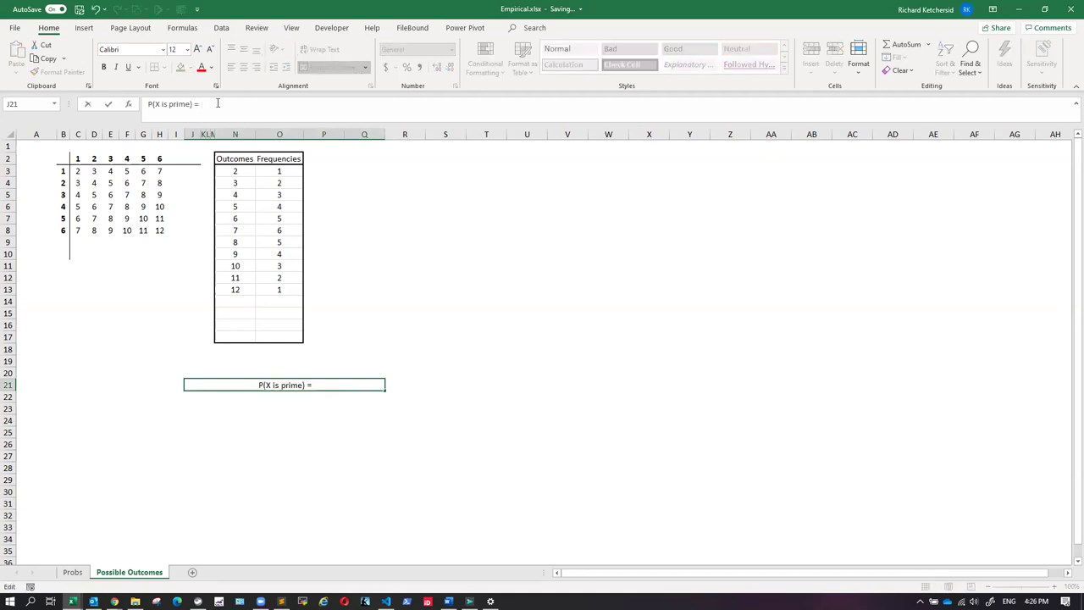
Append '#E/#O E = event that the sum is prime O = all possible outcomes' to the label.
text(#E/#O E = event)
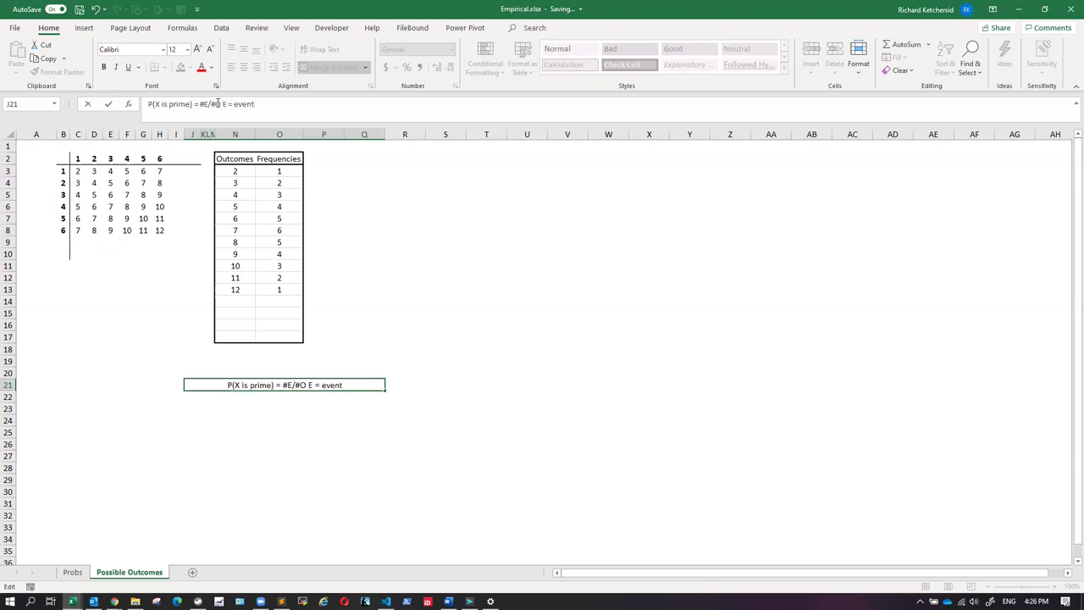
text( that the sum is prome)
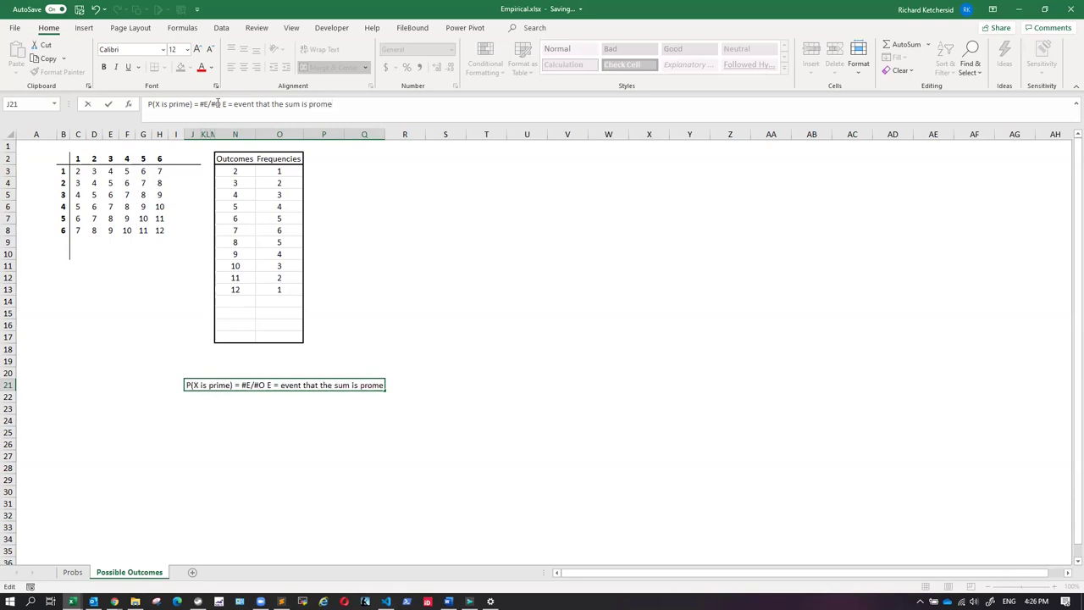
key(BackSpace)
key(BackSpace)
key(BackSpace)
key(BackSpace)
text(rime)
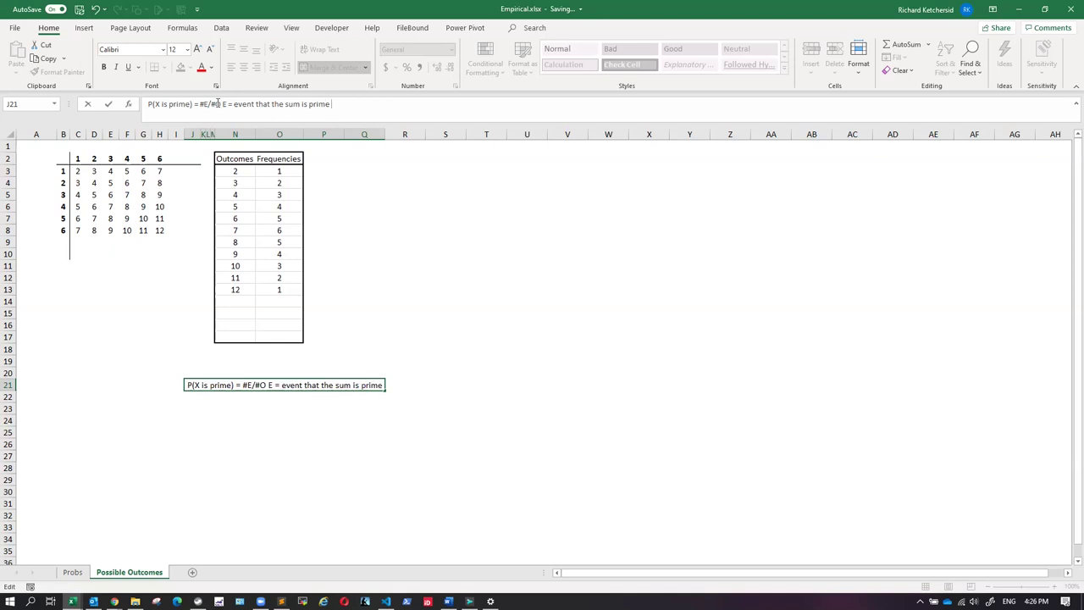
text( O = all possibler)
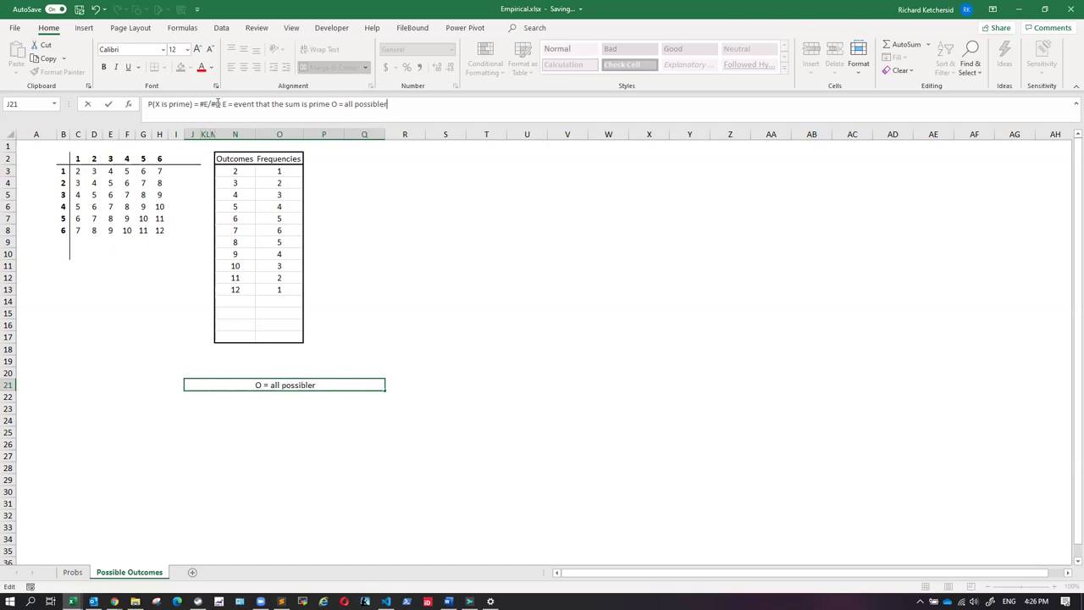
key(BackSpace)
text(outcomes)
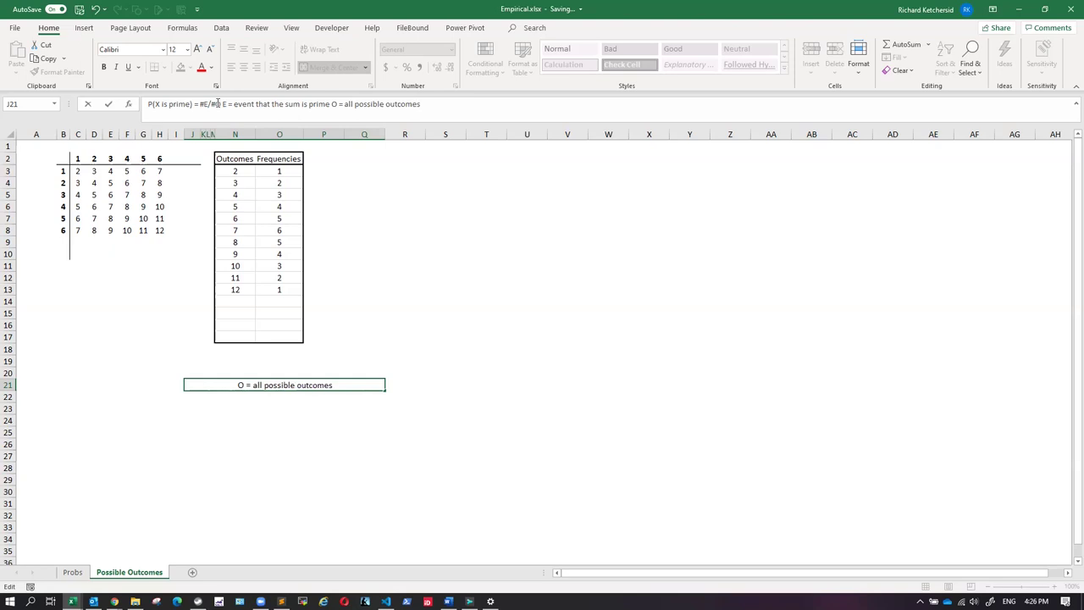
key(Return)
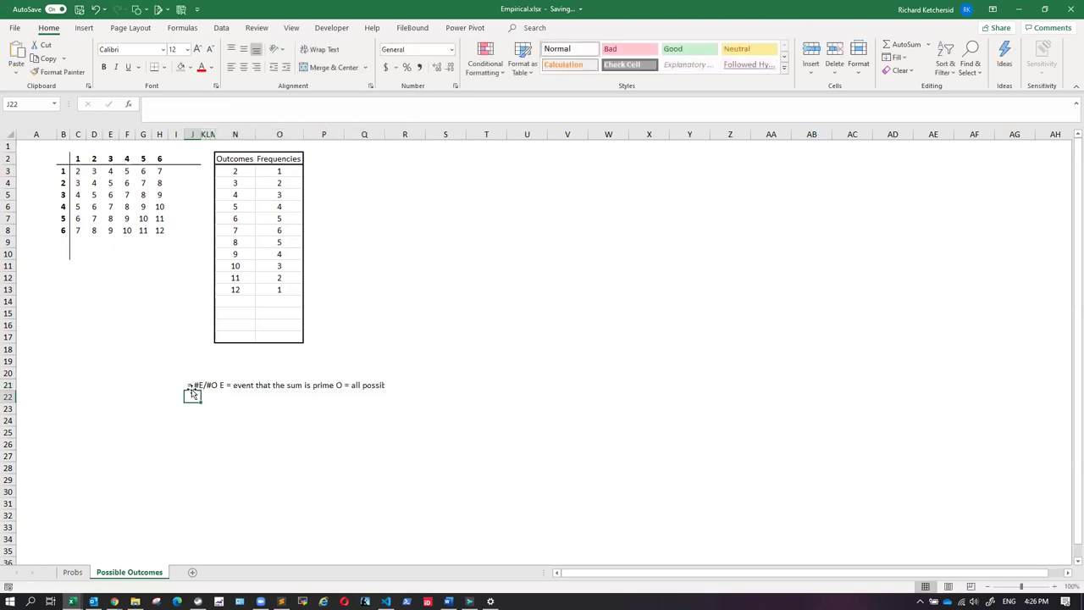
Merge and centre the extended label across J21:X21.
drag(190, 385, 632, 382)
click(334, 67)
click(518, 455)
click(349, 387)
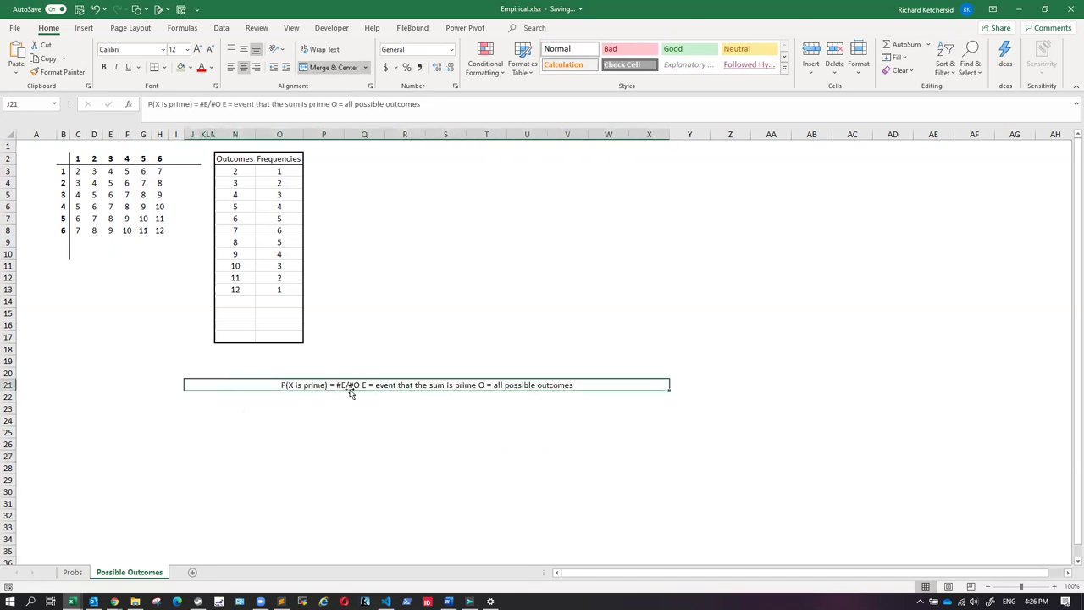
Add a semicolon after #E/#O and left-align the merged J21:X21 label.
click(221, 103)
text(;)
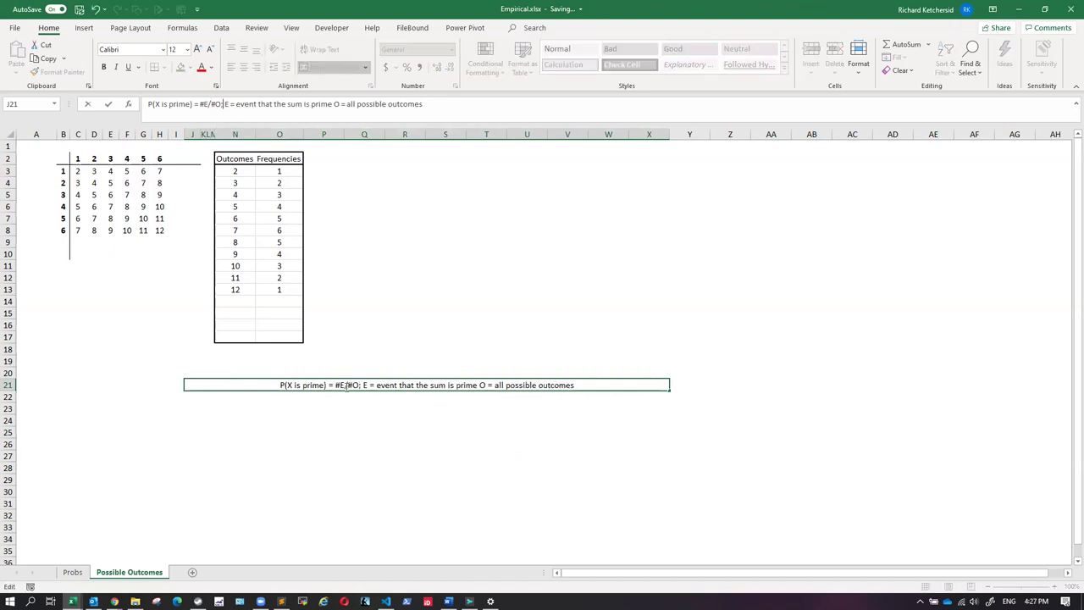
click(361, 432)
click(342, 380)
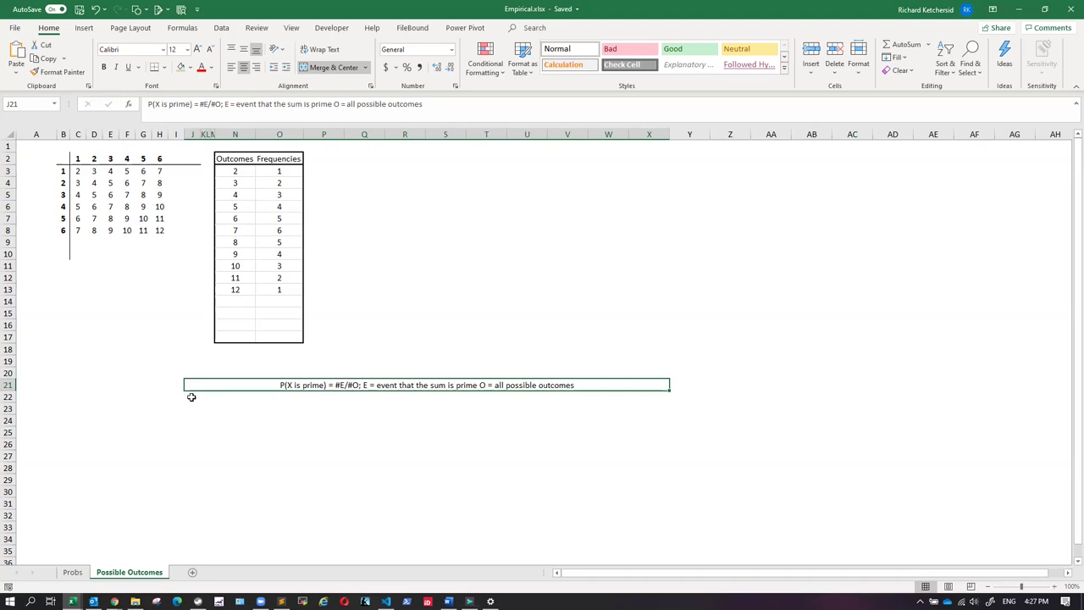
click(232, 68)
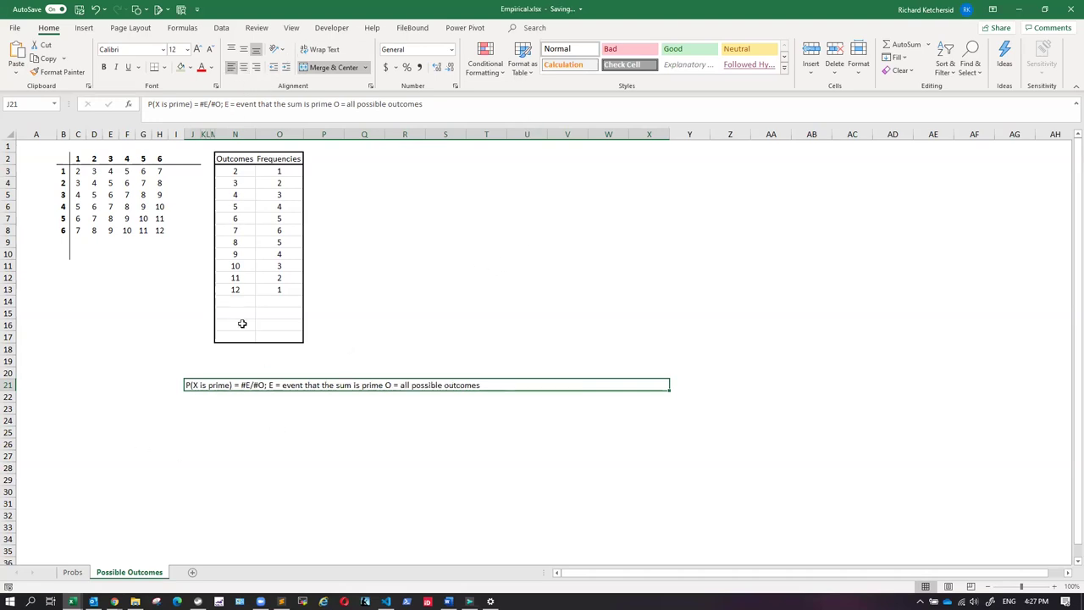
Shade the sum 2, 3 and 5 cells (C3, C4, D3, C6, D5, E4, F3) light blue.
click(78, 171)
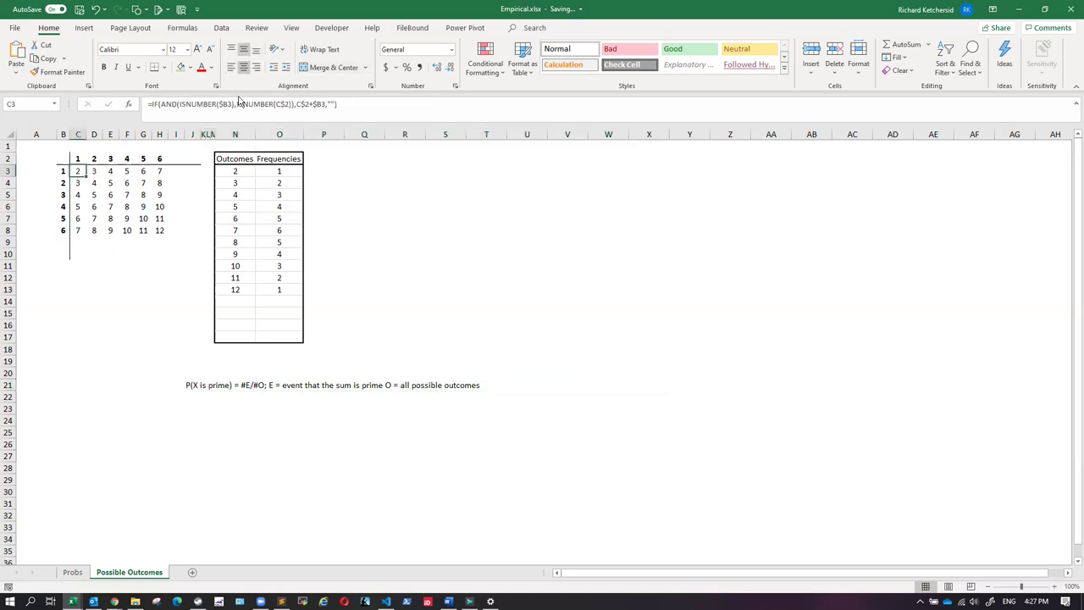
click(190, 67)
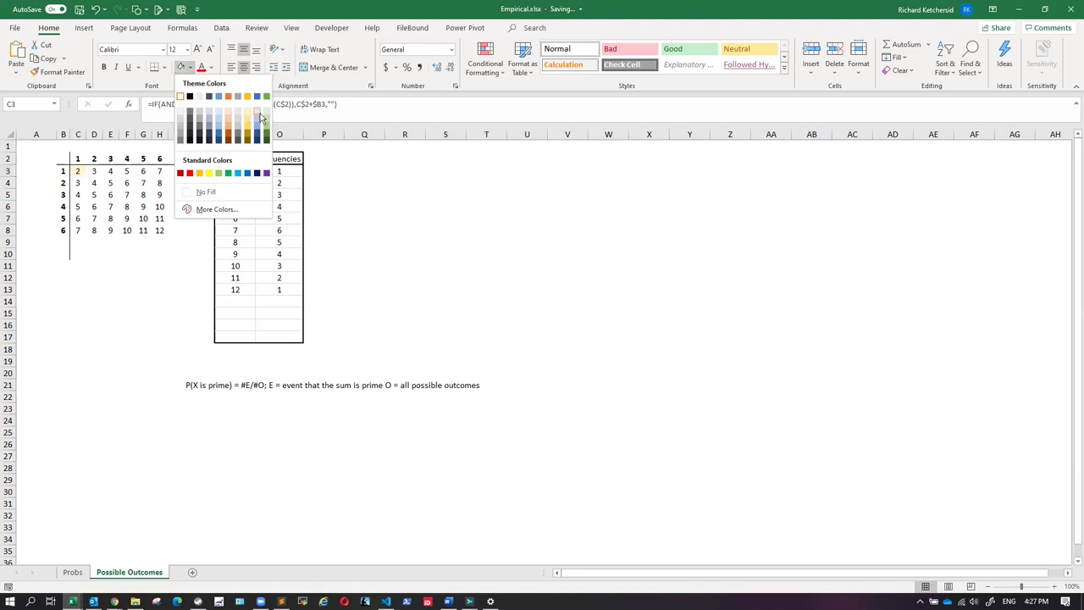
key(Escape)
click(79, 183)
click(94, 171)
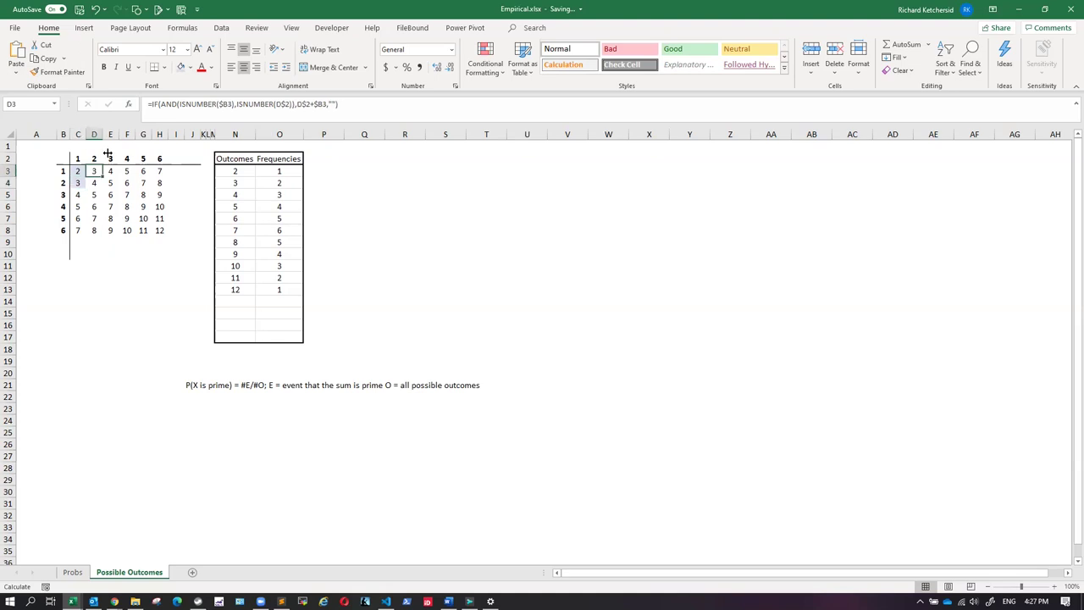
click(79, 206)
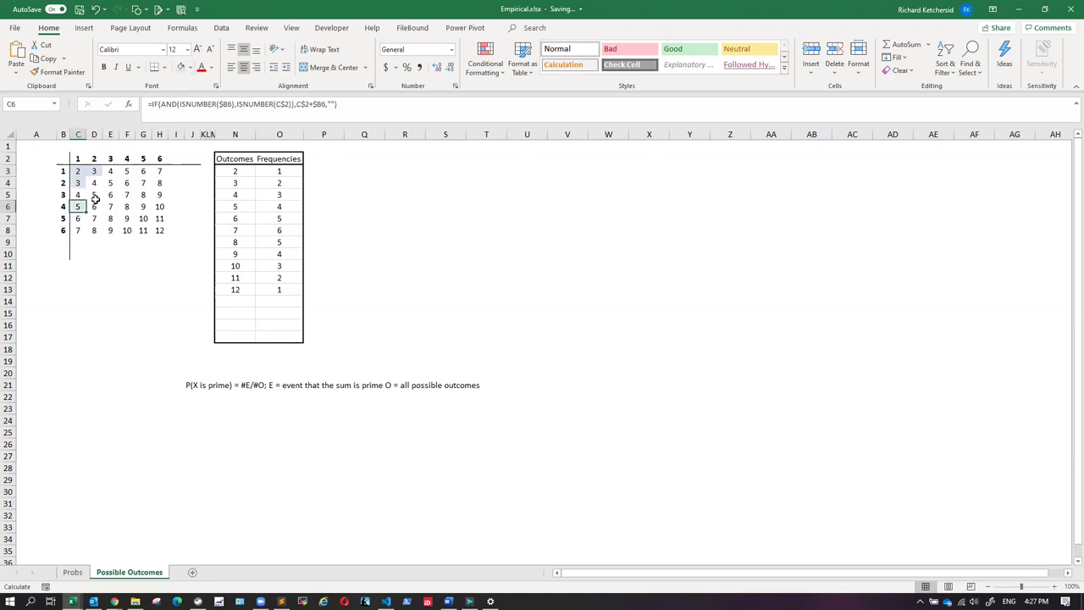
click(94, 196)
click(180, 66)
click(110, 183)
click(180, 67)
click(126, 170)
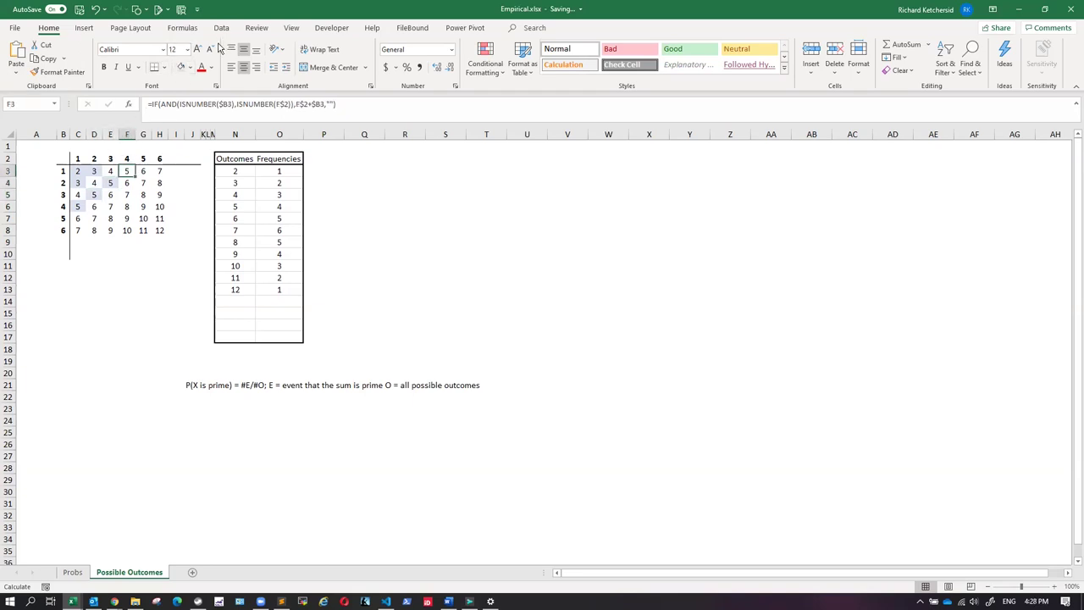
click(180, 67)
Shade the sum 7 cells C8, D7, E6, F5, G4 and H3 light blue.
click(76, 229)
click(181, 66)
drag(94, 219, 94, 206)
key(ctrl+v)
click(94, 218)
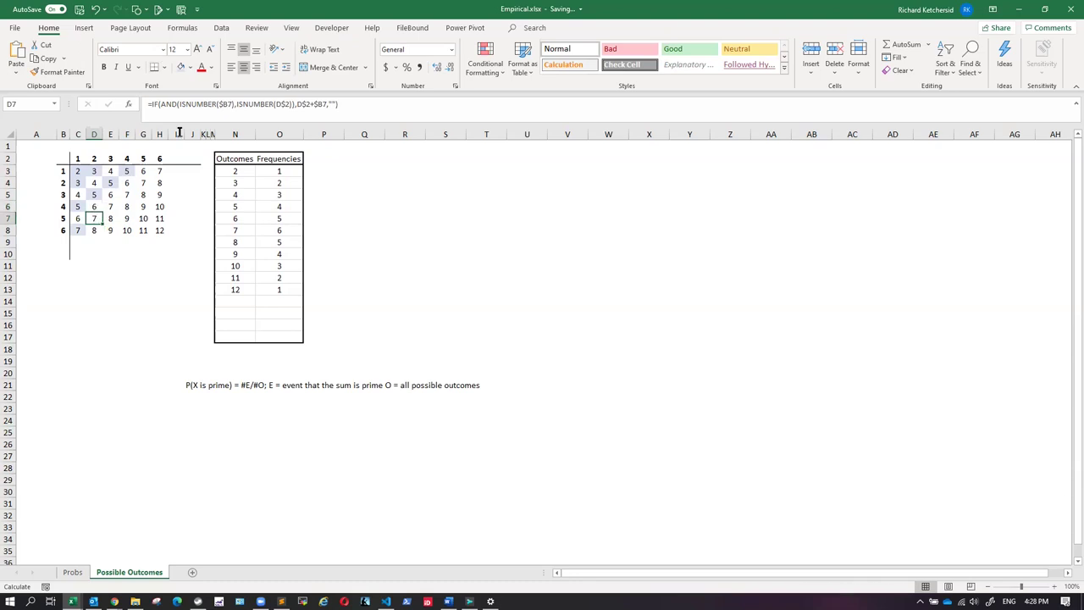
click(113, 206)
key(F4)
click(129, 196)
click(180, 67)
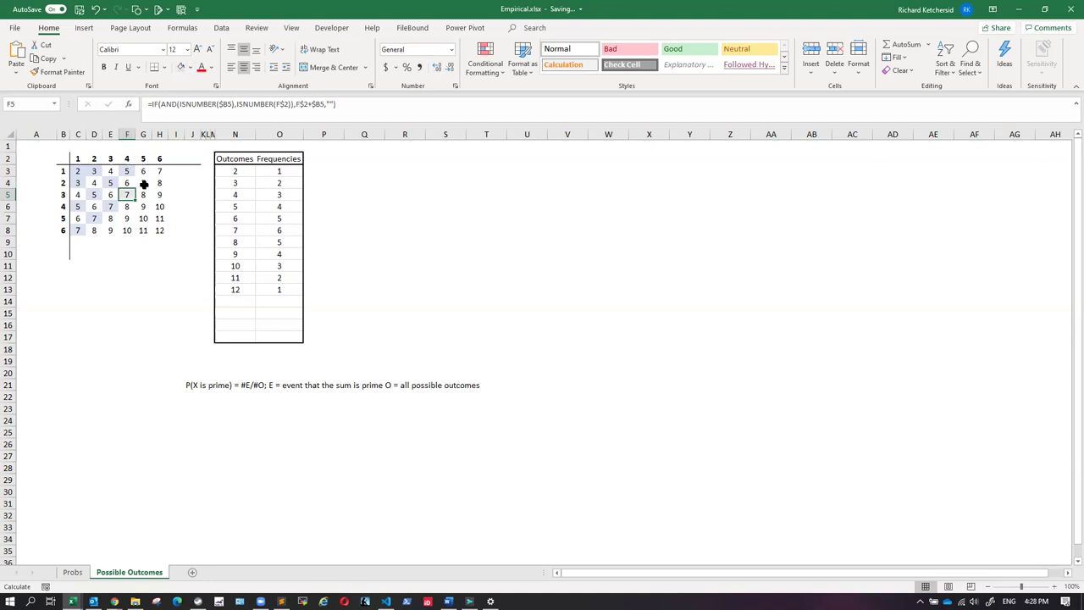
click(144, 183)
click(180, 67)
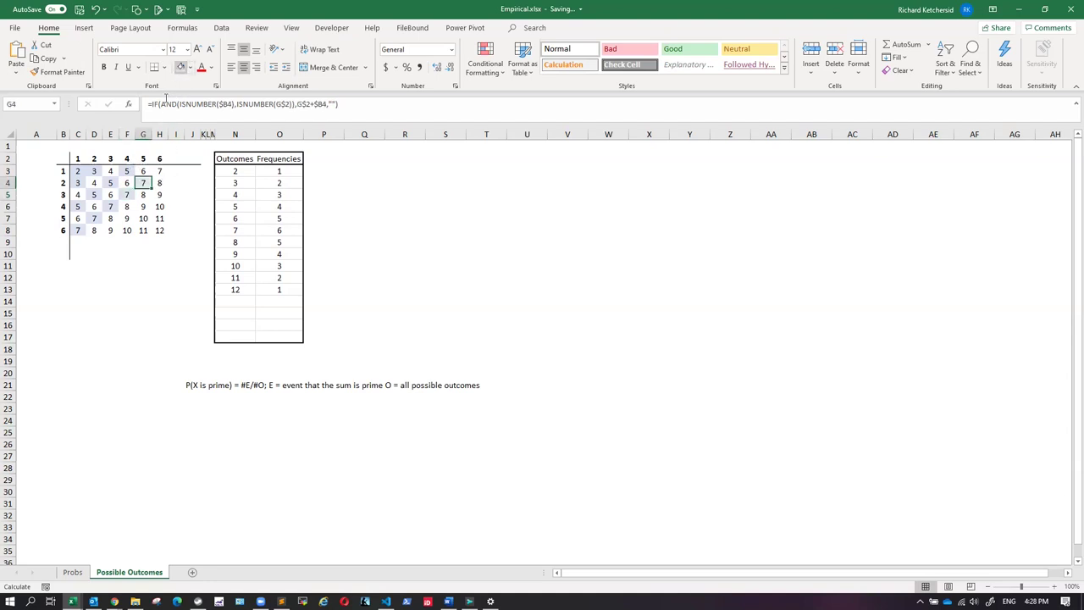
click(160, 171)
click(180, 68)
Shade the sum 11 cells G8 and H7 light blue.
click(144, 229)
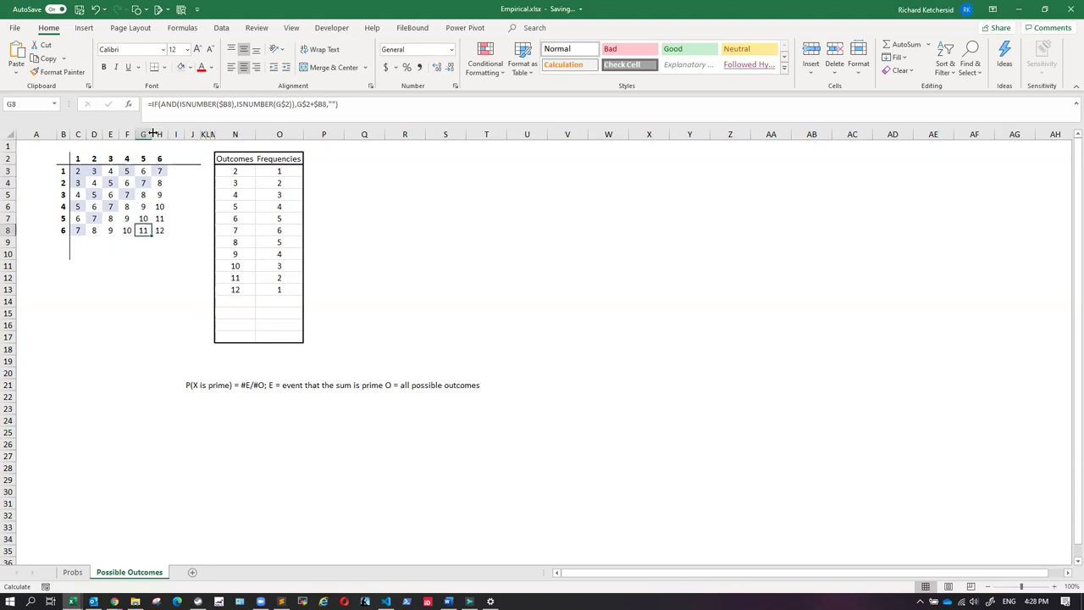
click(181, 68)
click(160, 218)
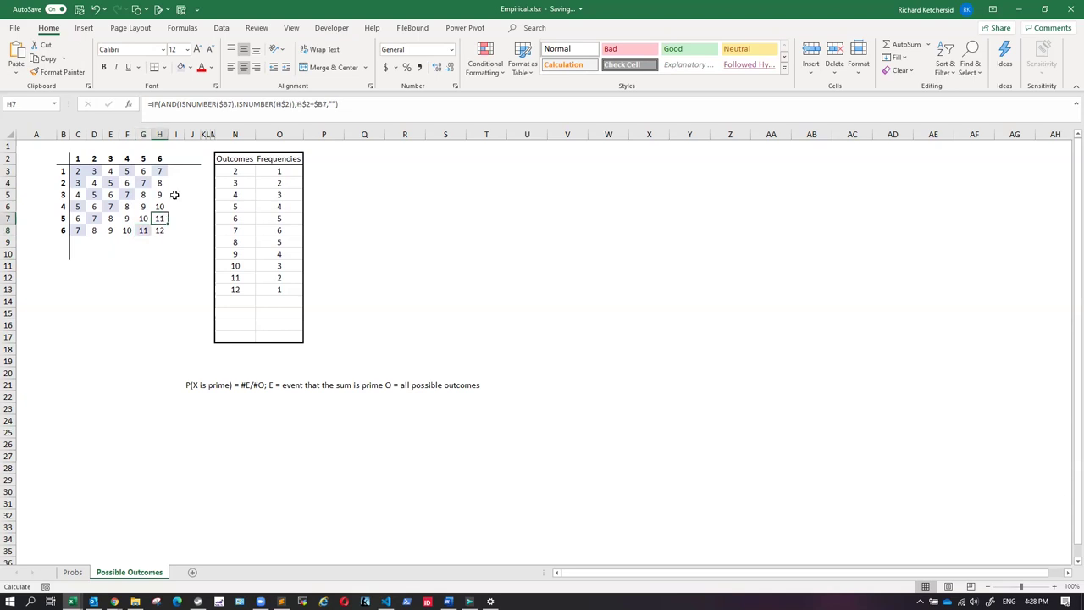
click(182, 68)
click(112, 207)
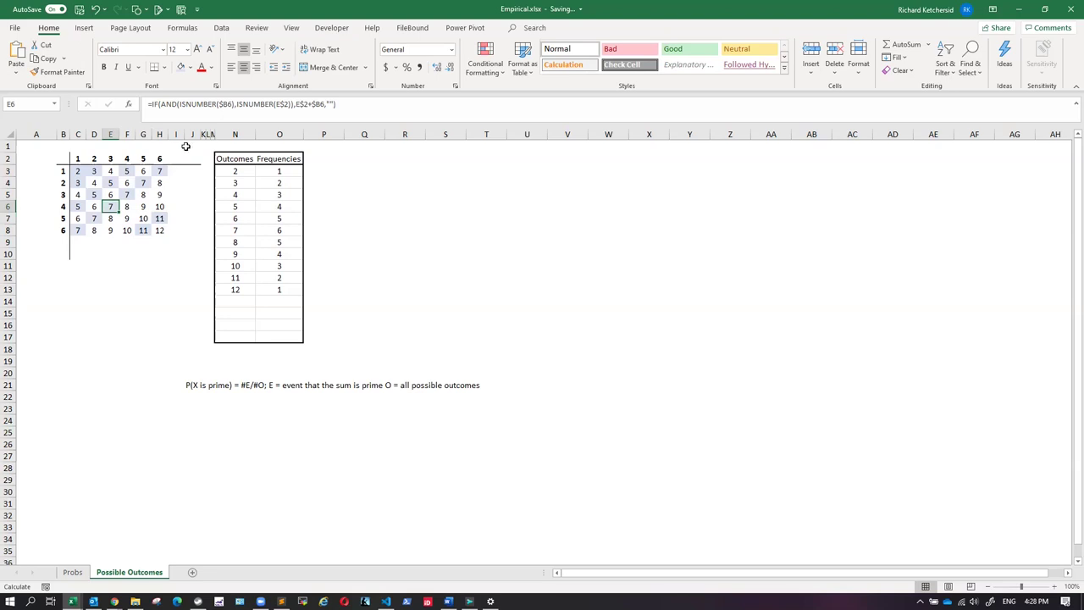
click(413, 288)
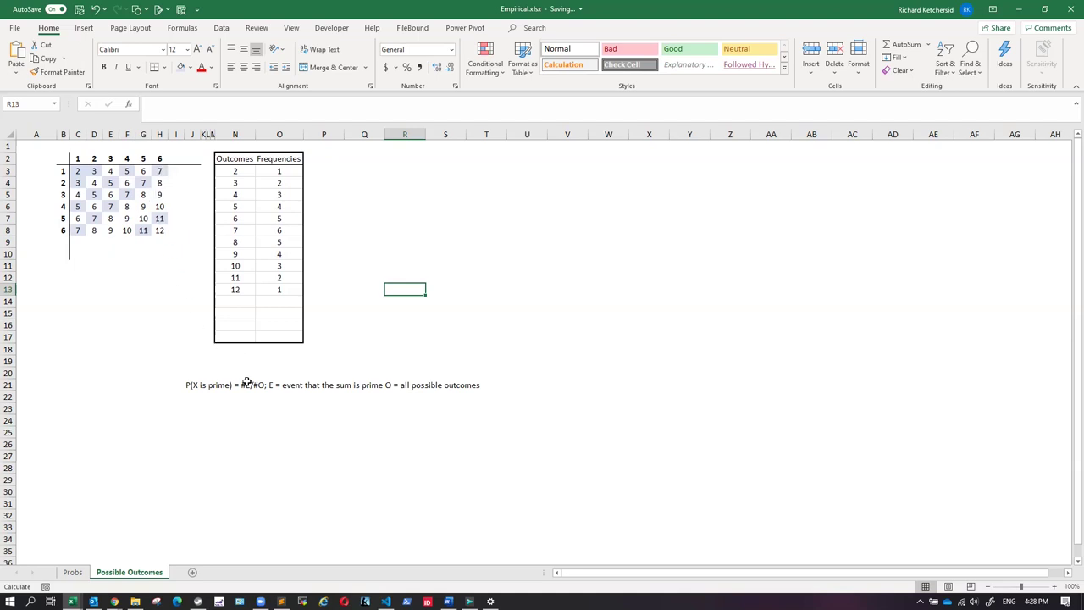
Append ' = 15/36' after #E/#O in the row 21 sentence.
click(228, 388)
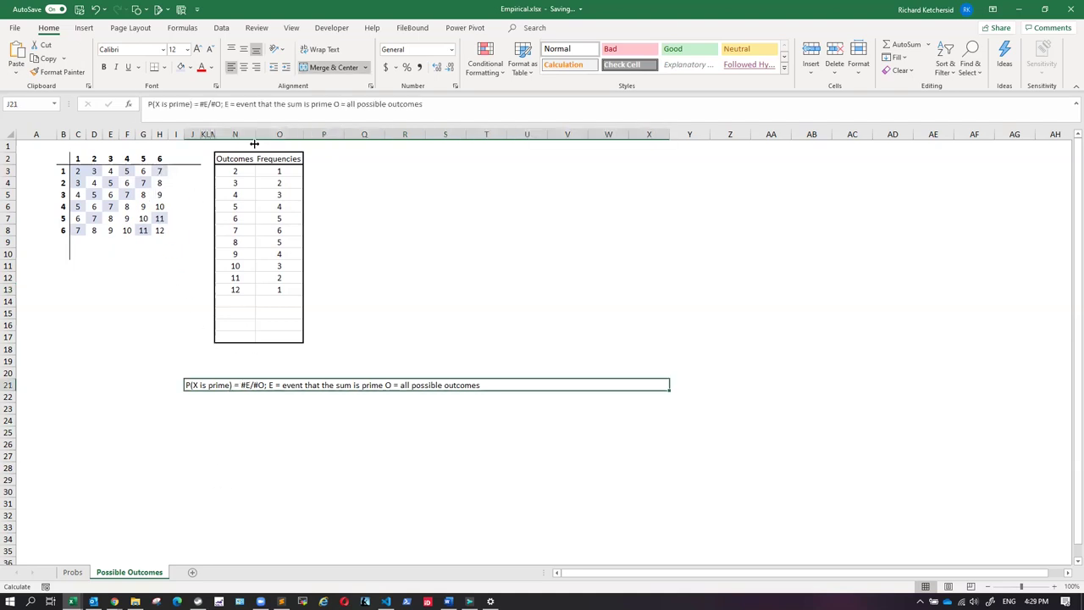
click(220, 103)
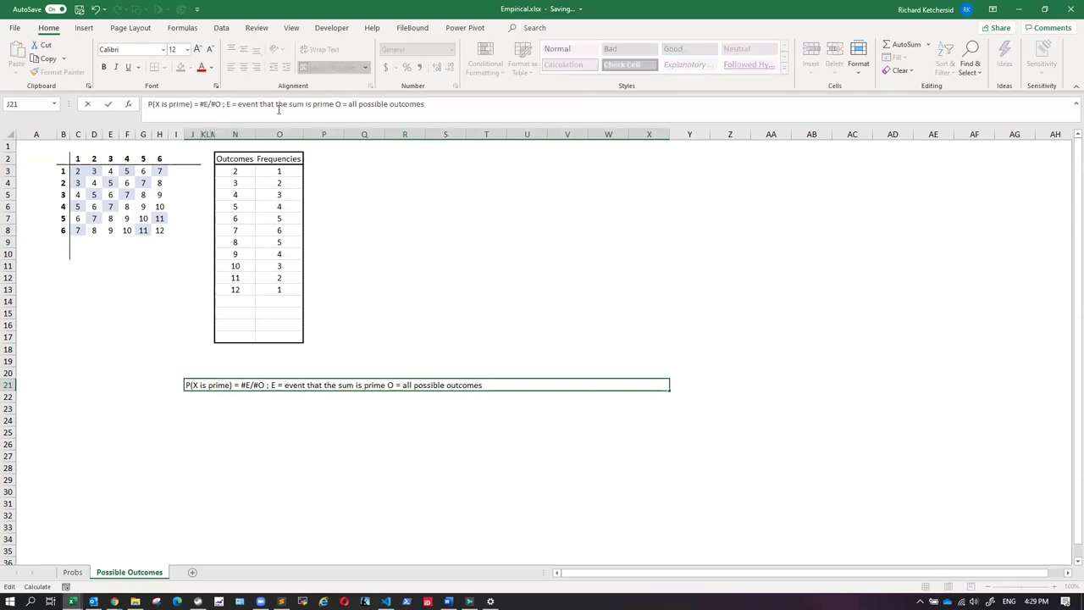
text(= 16)
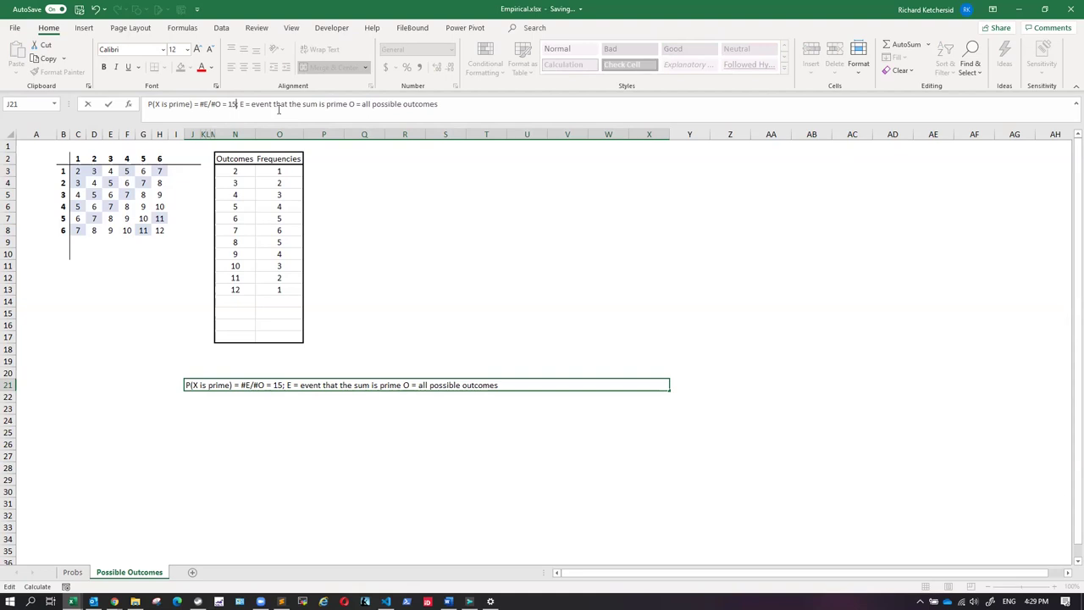
text(/36)
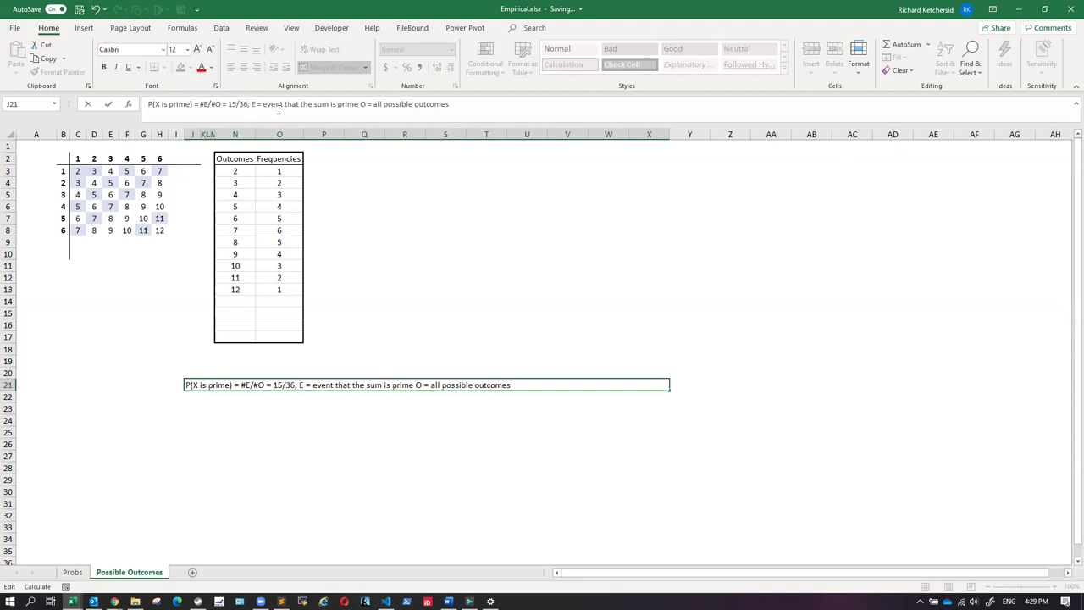
key(Return)
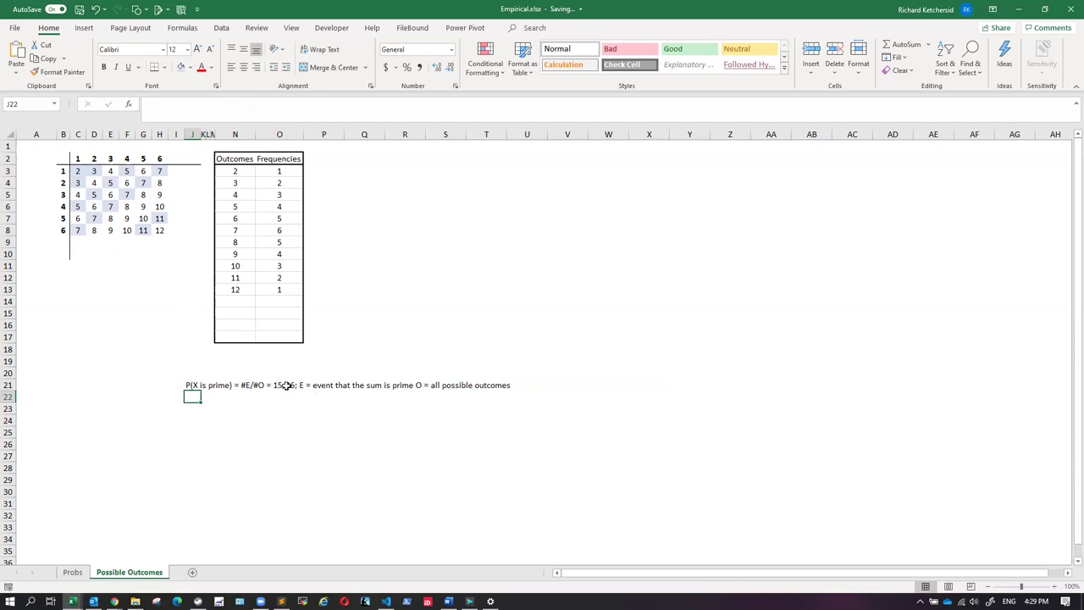
click(536, 385)
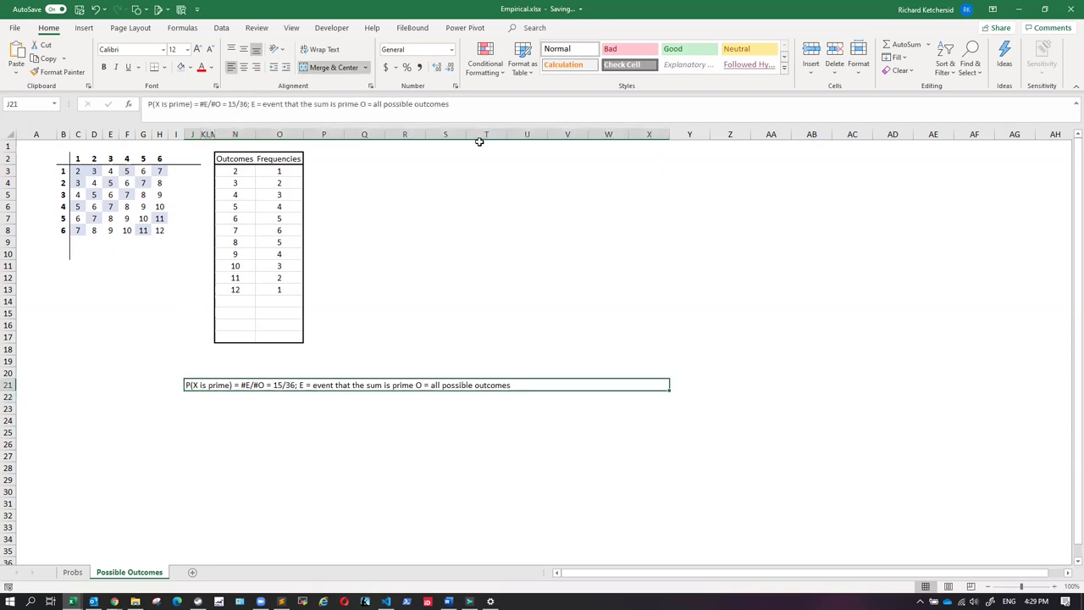
Unmerge the sentence and re-merge it across J21:U21 only.
click(333, 67)
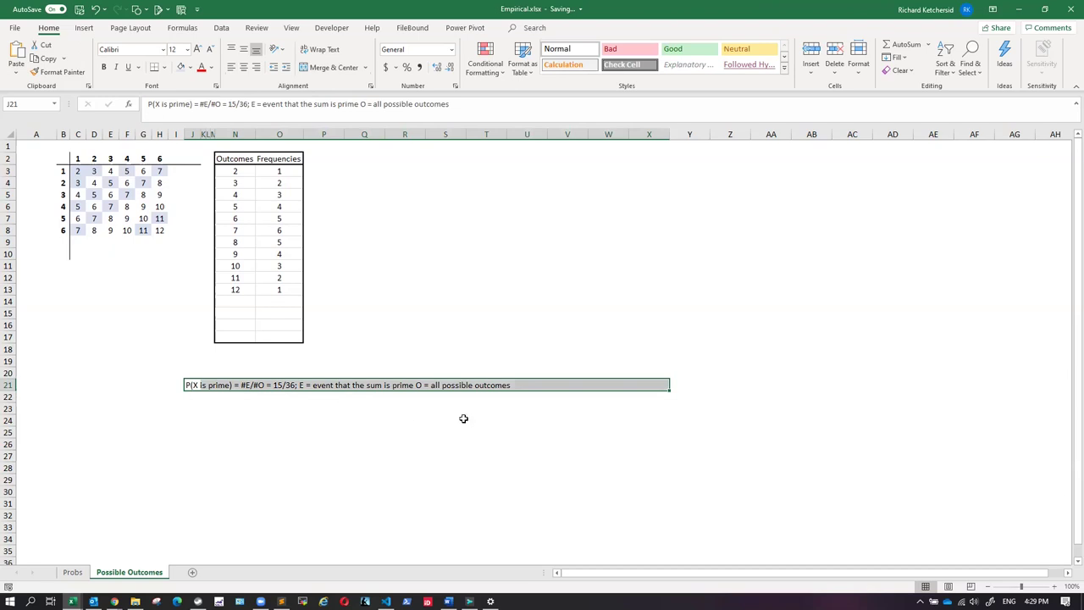
click(513, 433)
drag(509, 384, 186, 386)
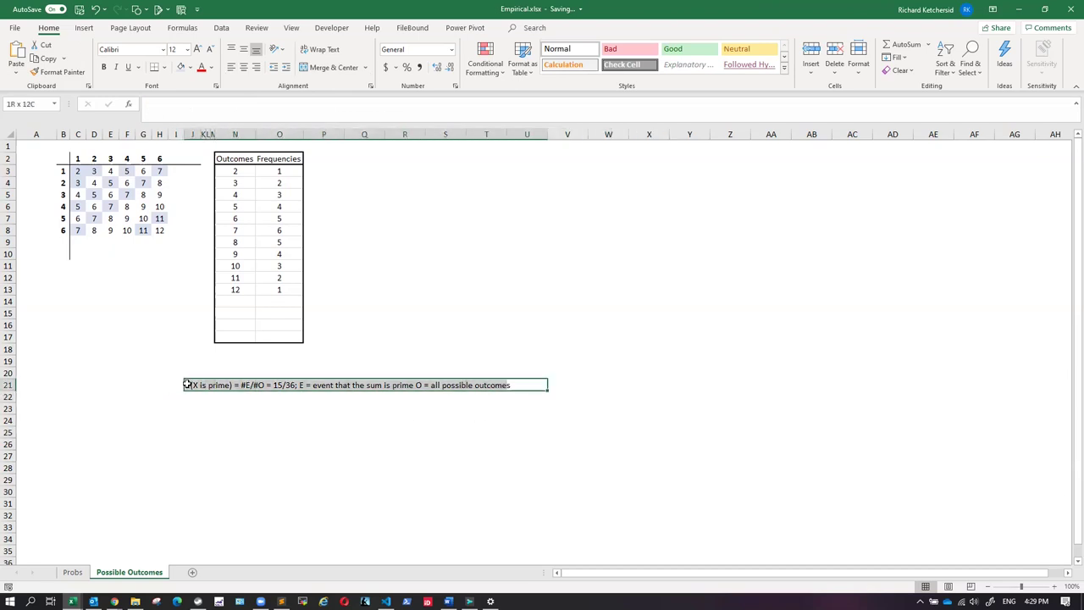
click(312, 71)
Enter =15/36 in V21 to show the probability 0.416667.
click(562, 385)
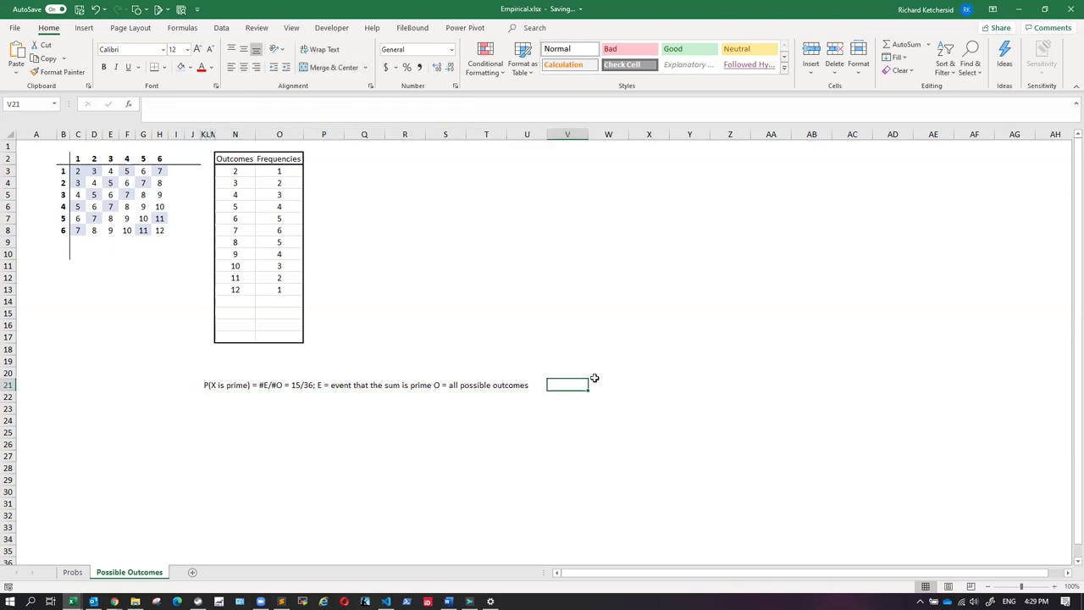
text(=)
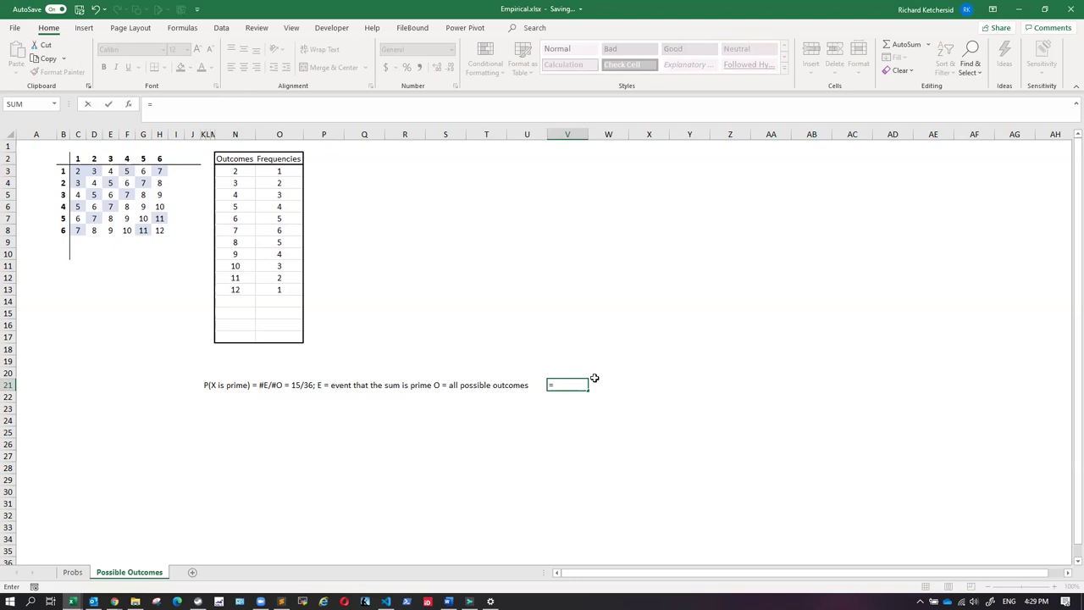
text(16667)
key(Return)
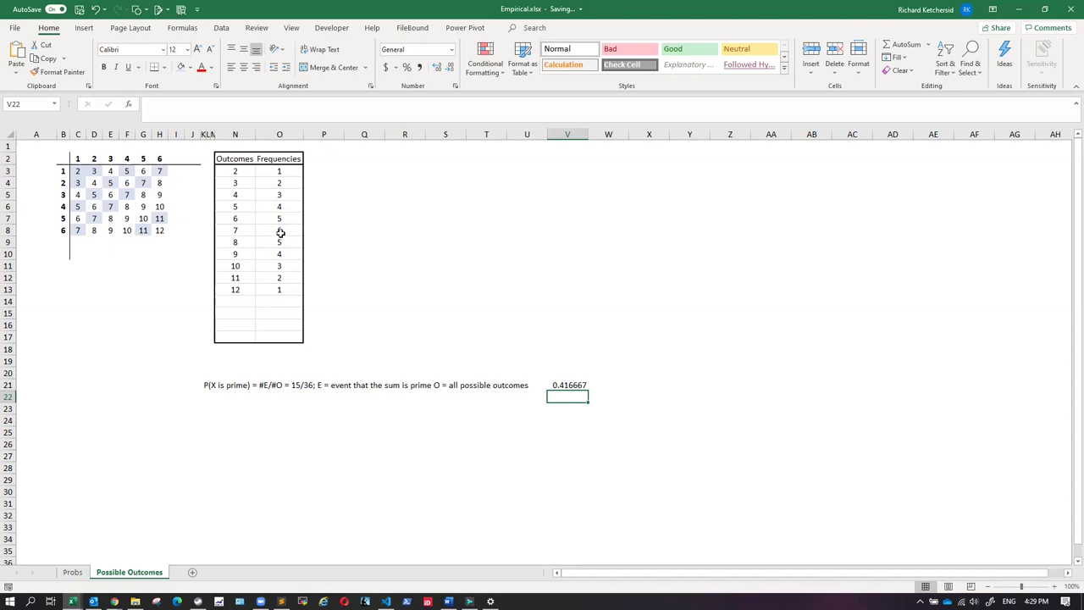
Inspect the formulas in Outcomes cells N3 through N8.
click(414, 253)
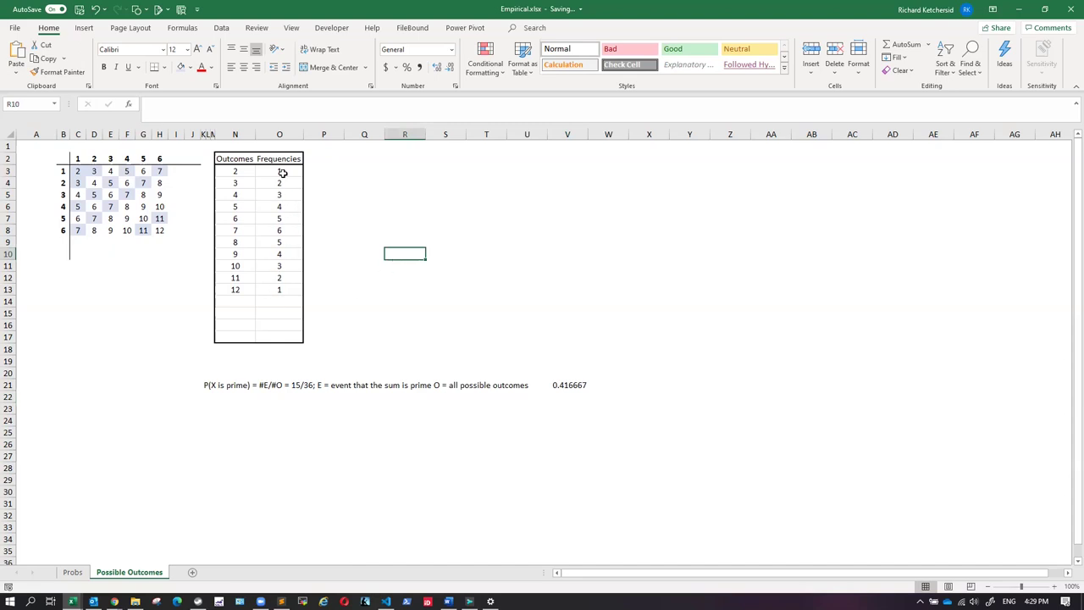
click(239, 172)
click(242, 183)
click(245, 195)
click(247, 207)
click(245, 219)
click(244, 230)
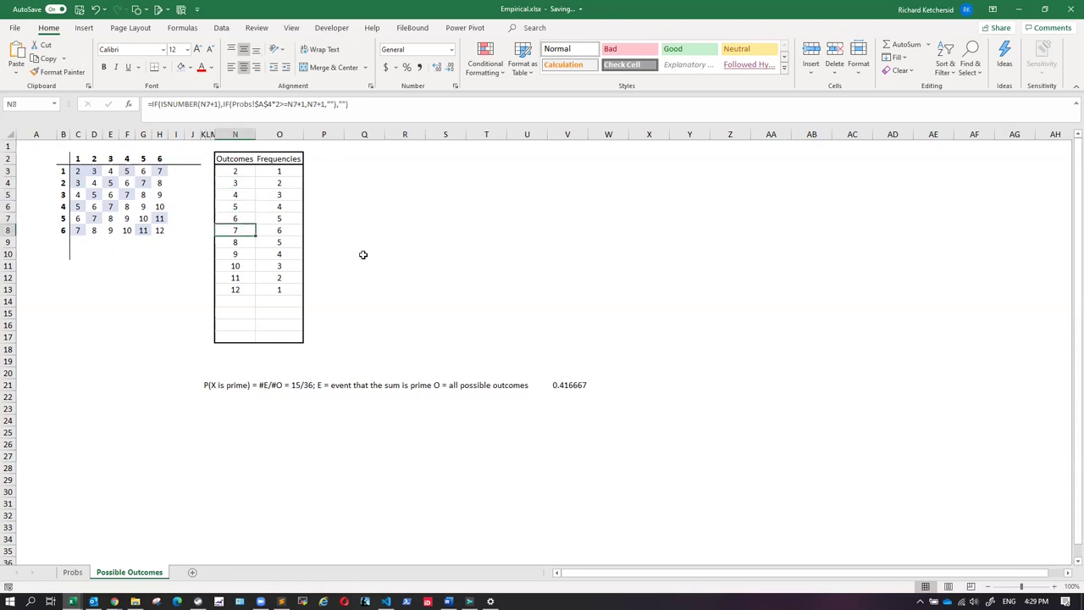
Enter the heading 'P(X = x)' in cell P2.
click(325, 159)
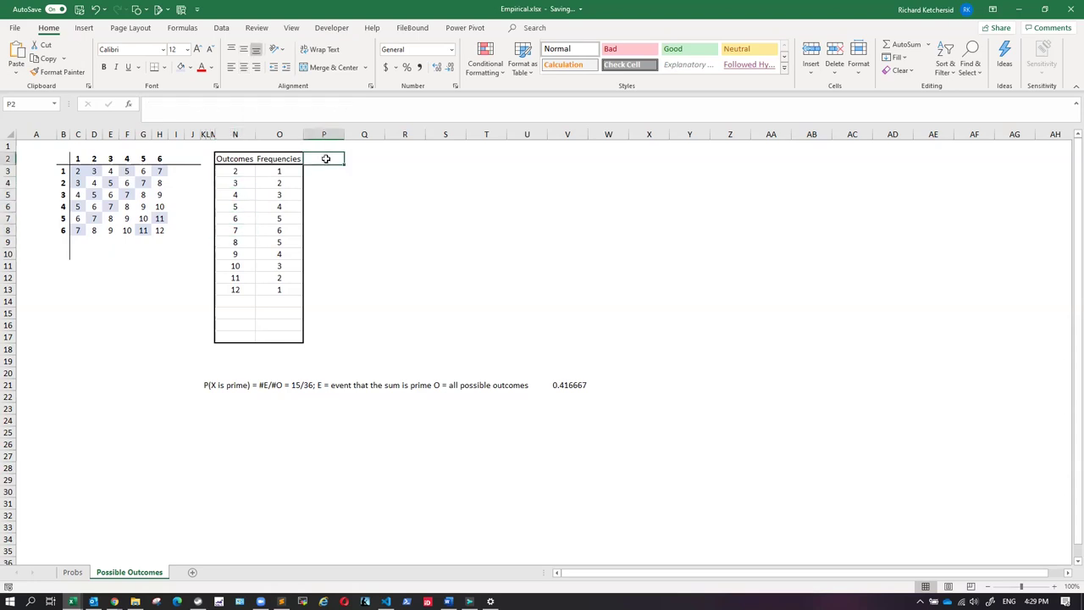
text(Probabilit)
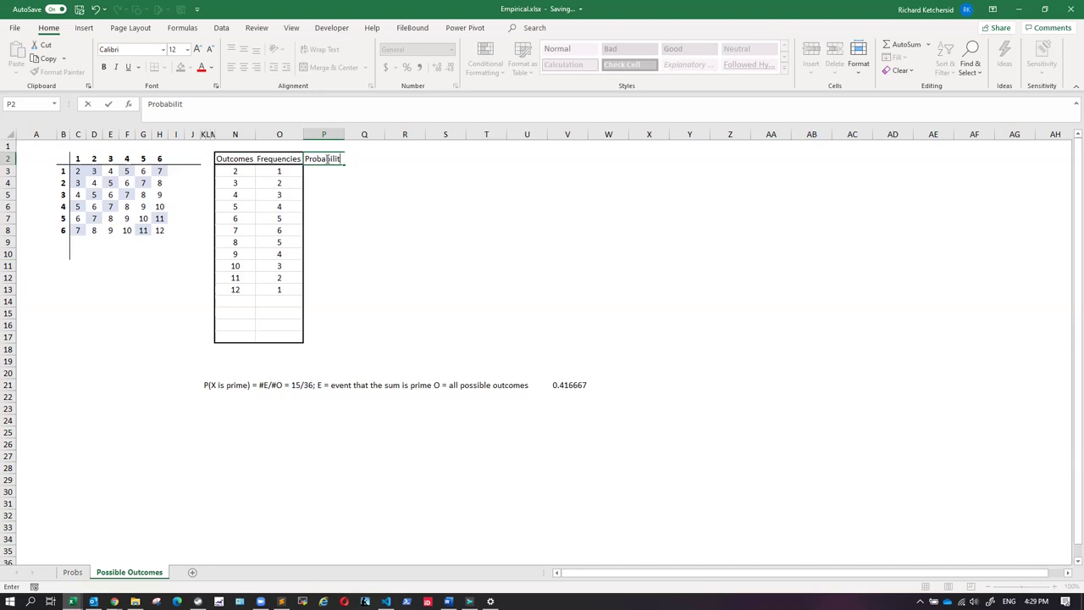
key(BackSpace)
key(BackSpace)
key(BackSpace)
key(Return)
Replace the Outcomes heading in N2 with a centred 'x'.
click(244, 161)
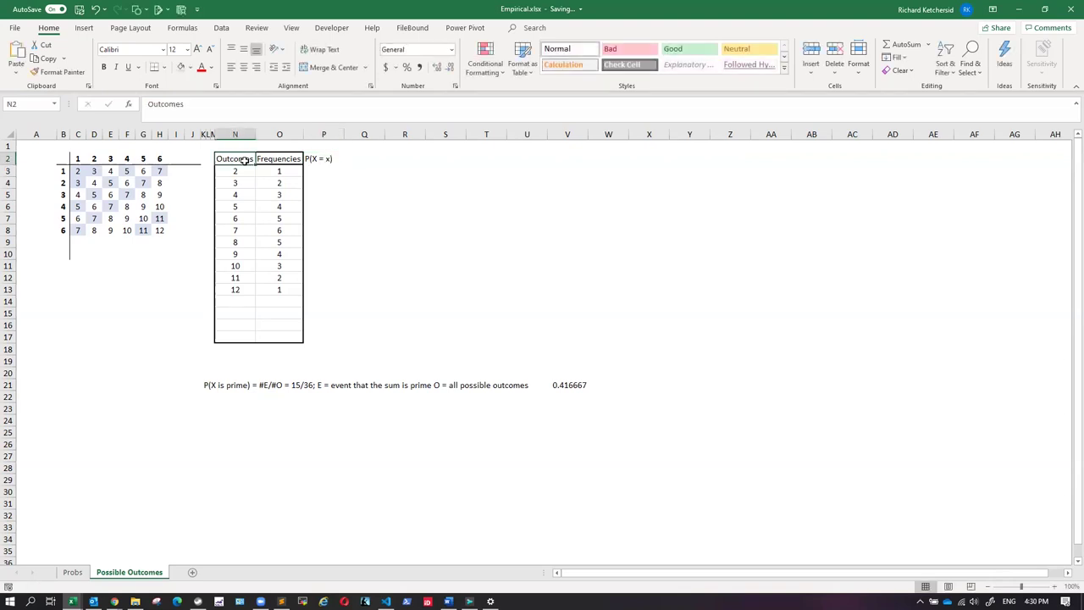
text(x)
key(ctrl+Return)
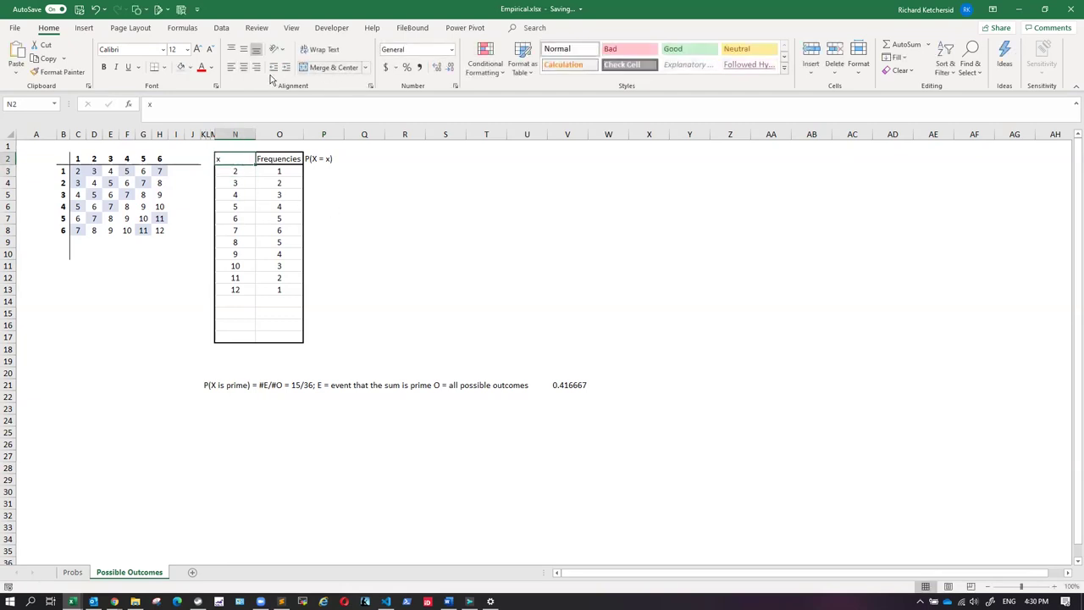
click(244, 68)
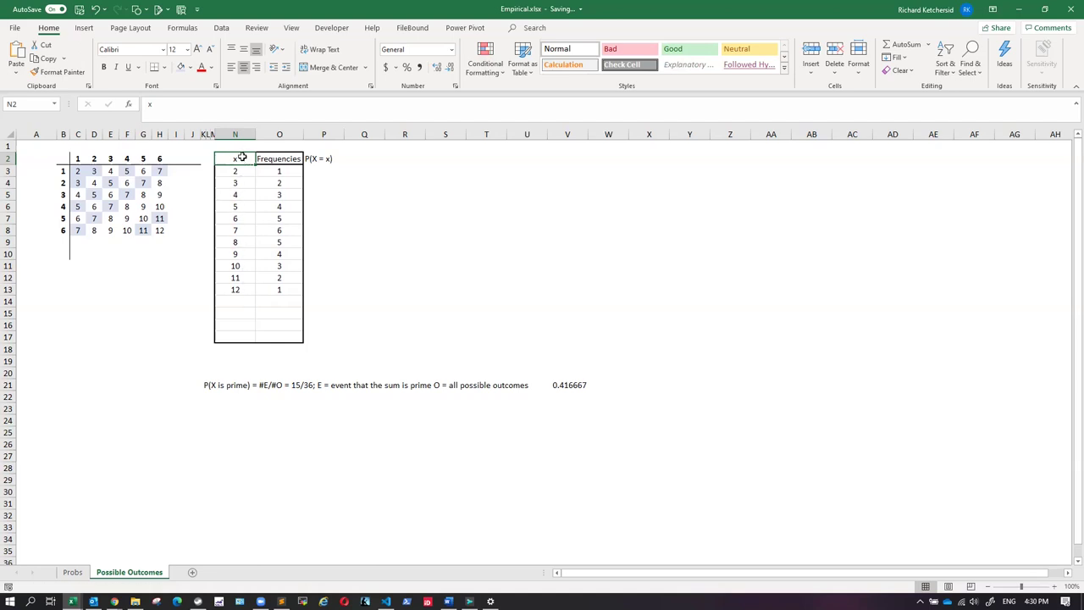
click(163, 67)
click(178, 212)
click(396, 206)
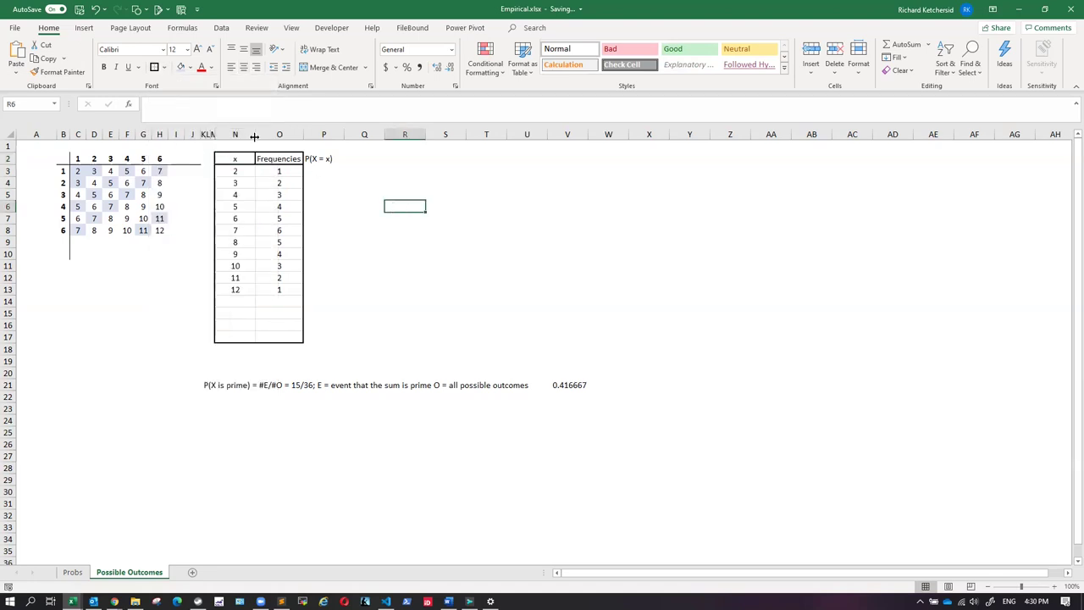
click(323, 165)
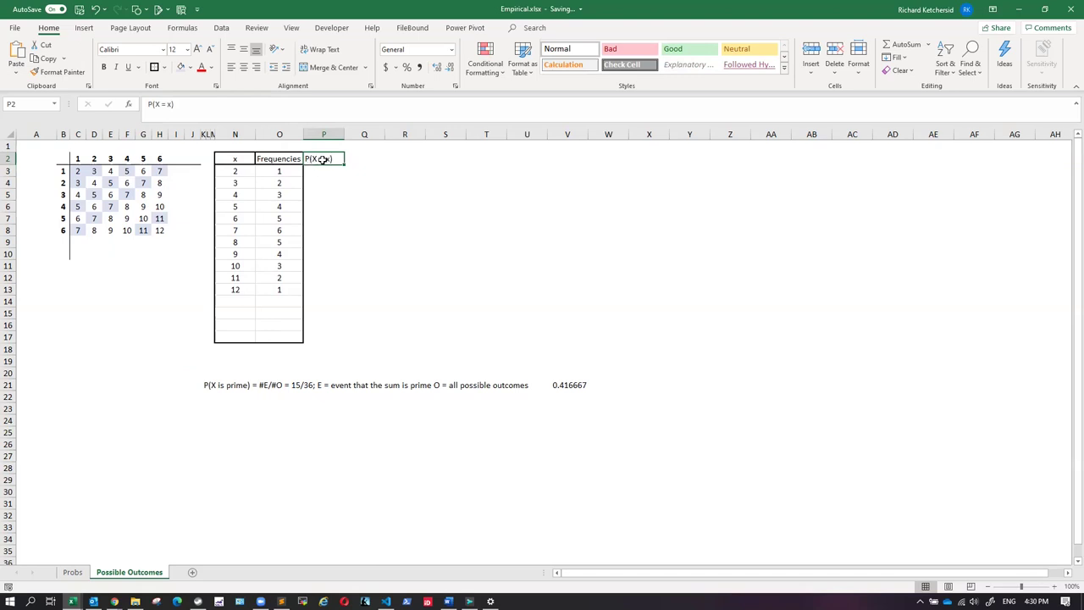
click(382, 156)
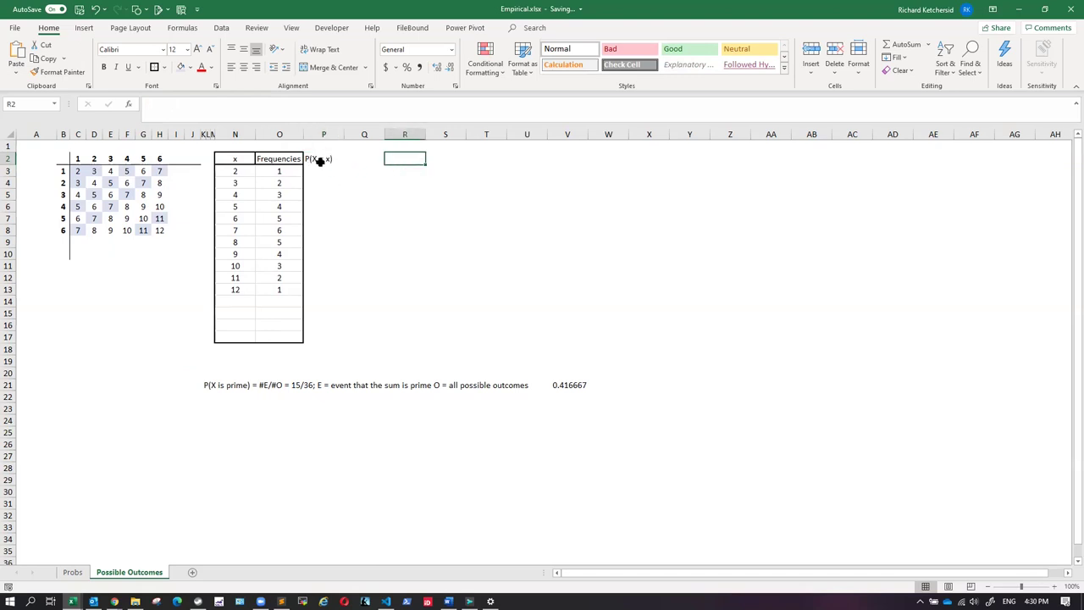
drag(319, 160, 395, 160)
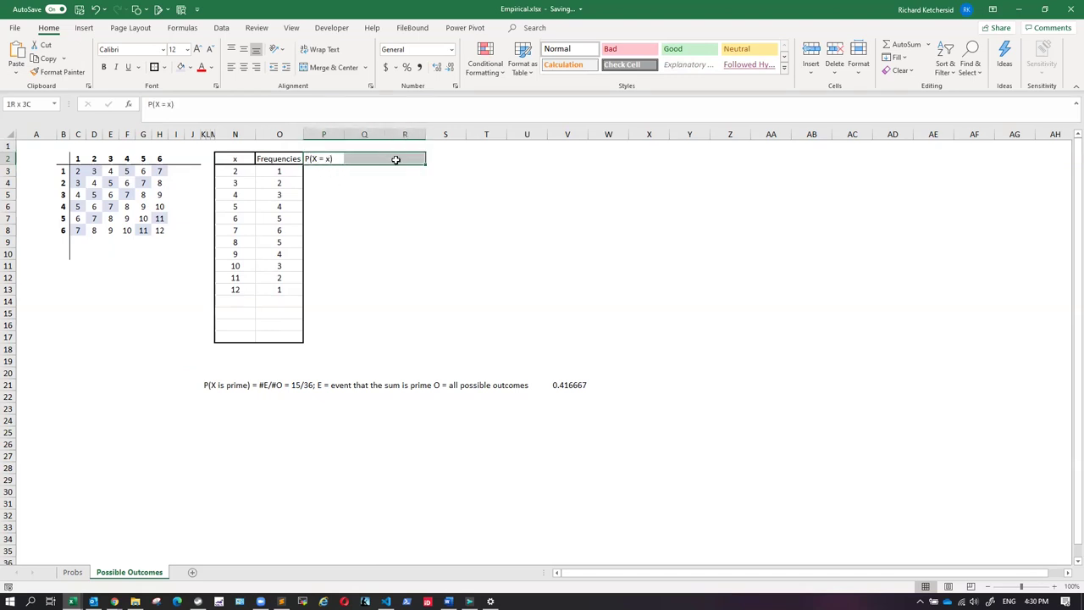
click(341, 68)
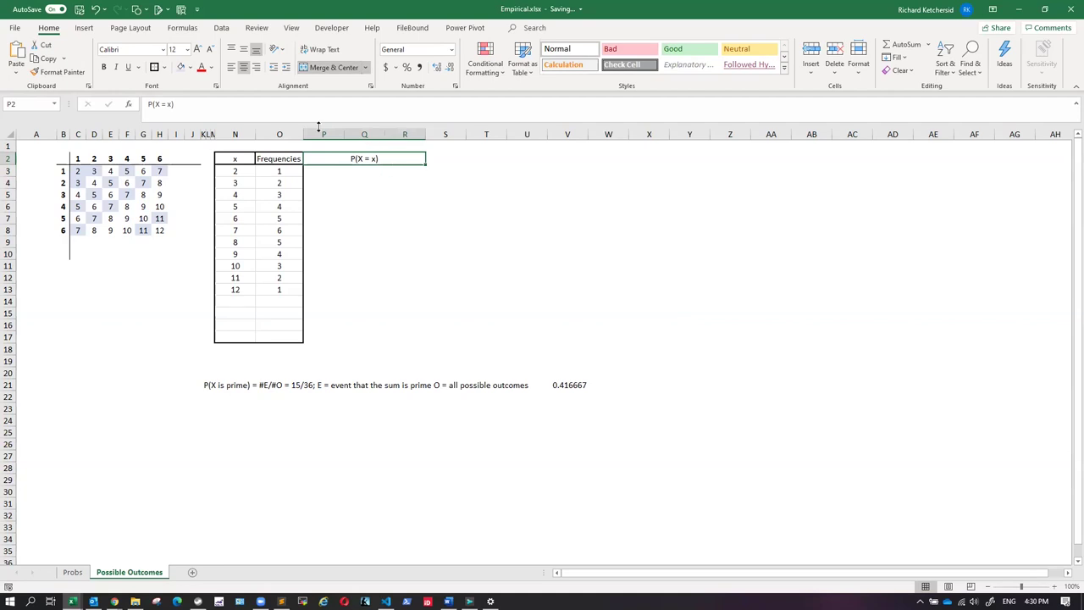
click(187, 104)
text(=)
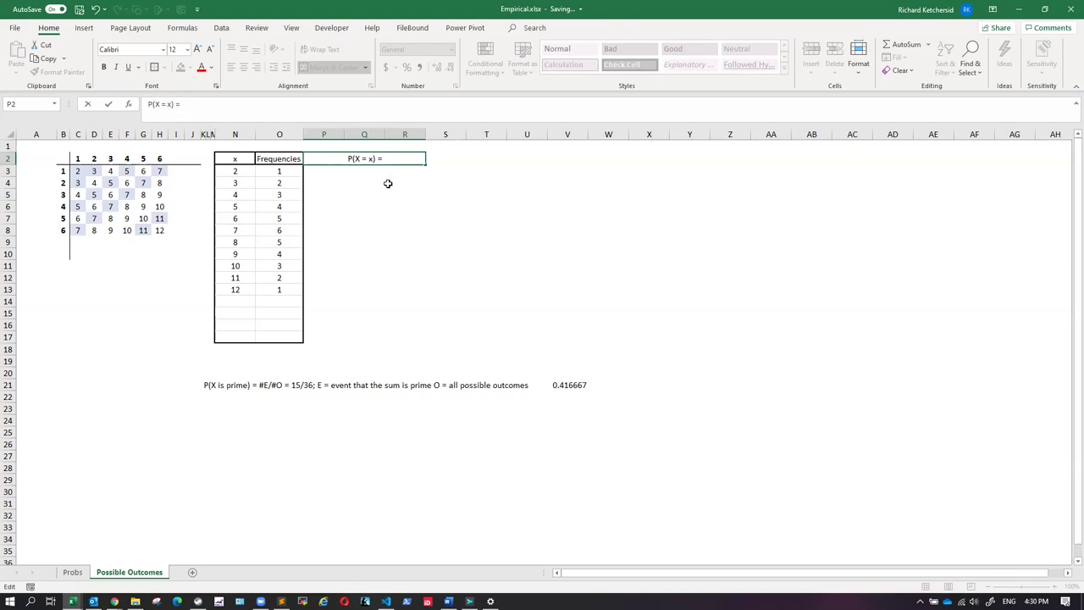
click(362, 158)
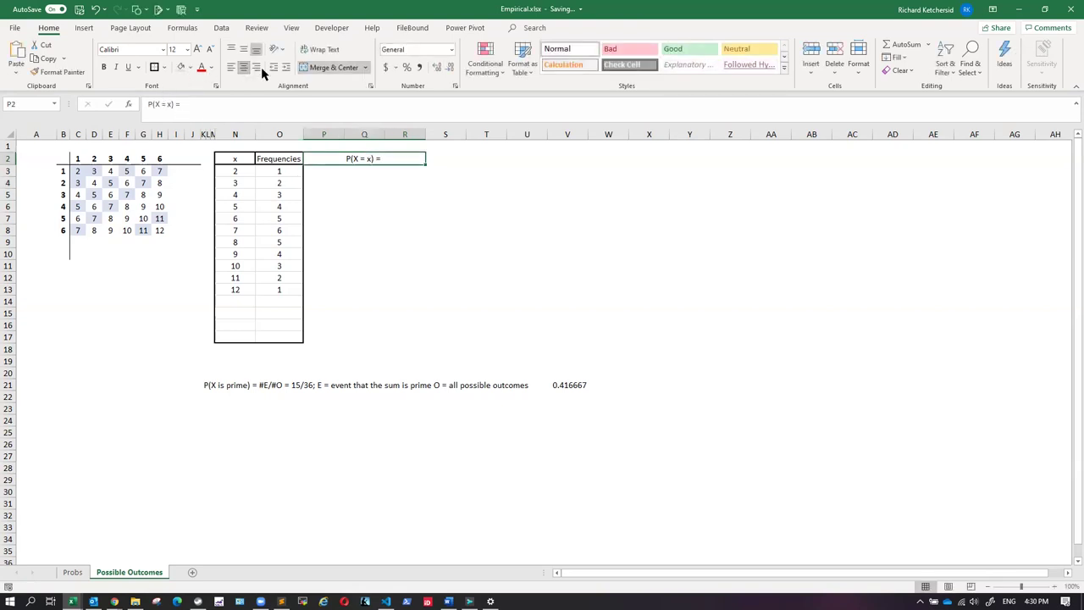
click(329, 67)
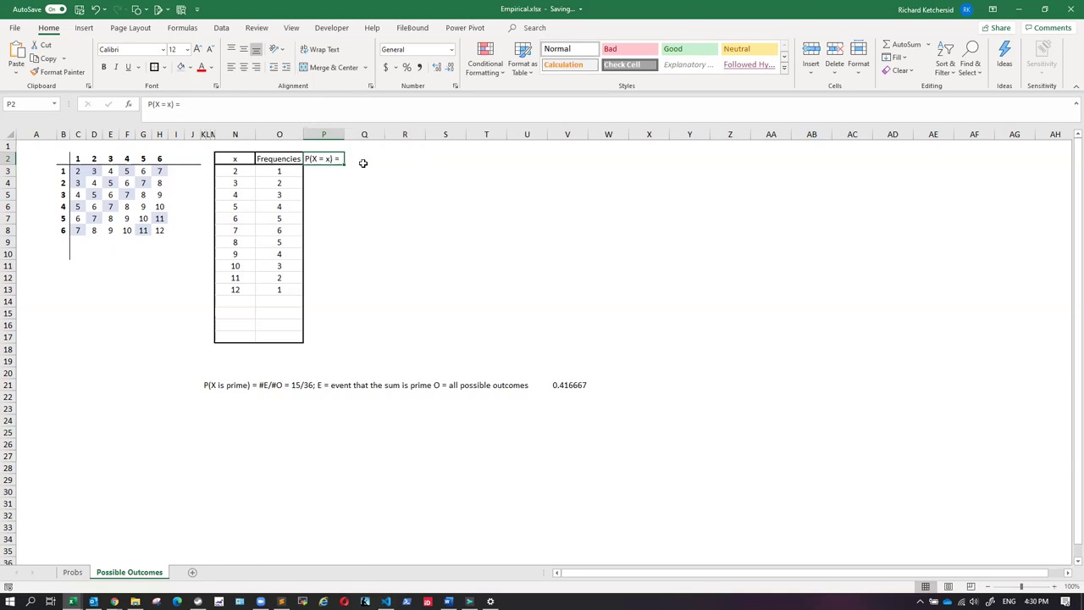
click(188, 106)
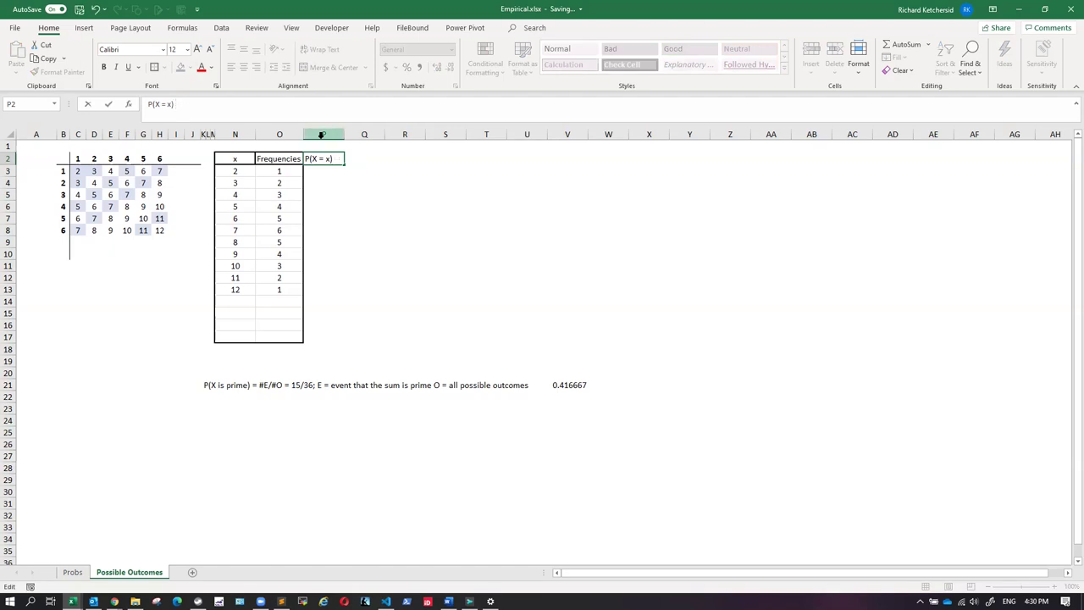
key(Return)
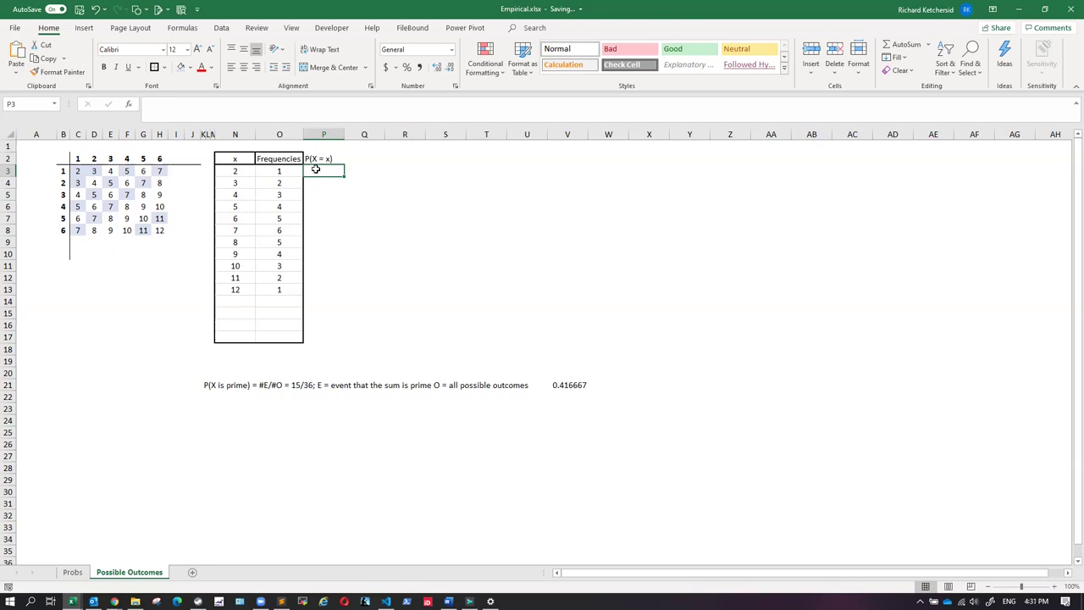
Replace P3's =2/36 with =O3/36, giving P(X = 2) = 0.027778.
text(=2)
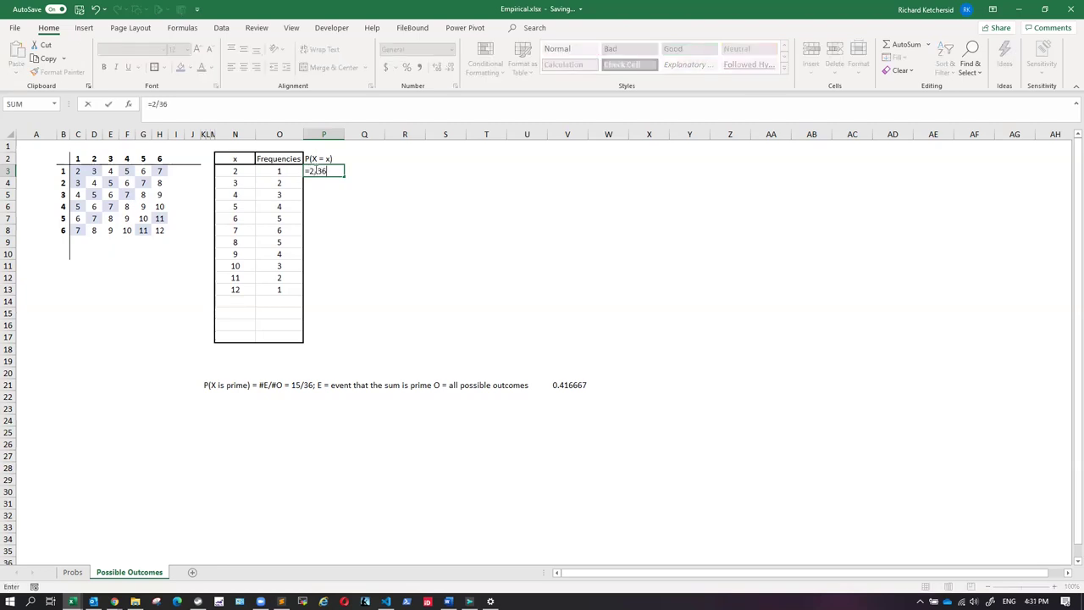
text(/36)
key(Return)
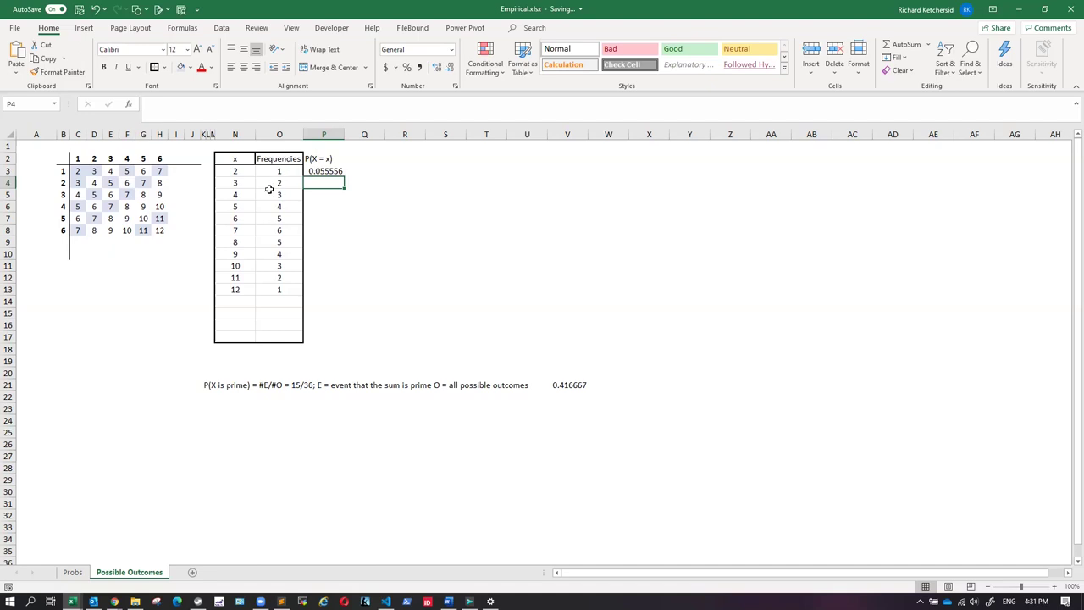
click(339, 174)
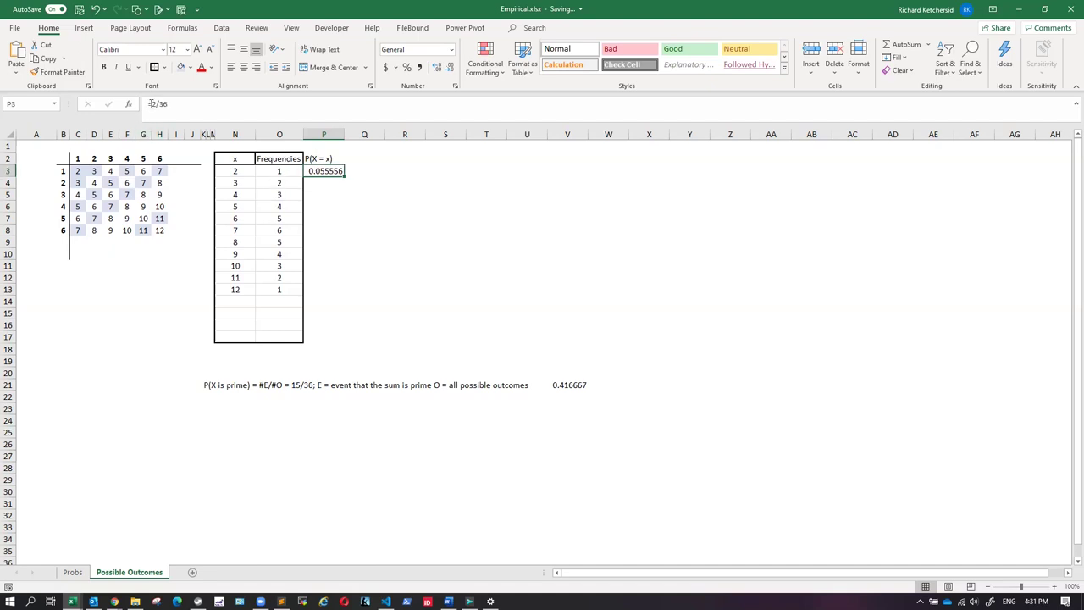
click(153, 103)
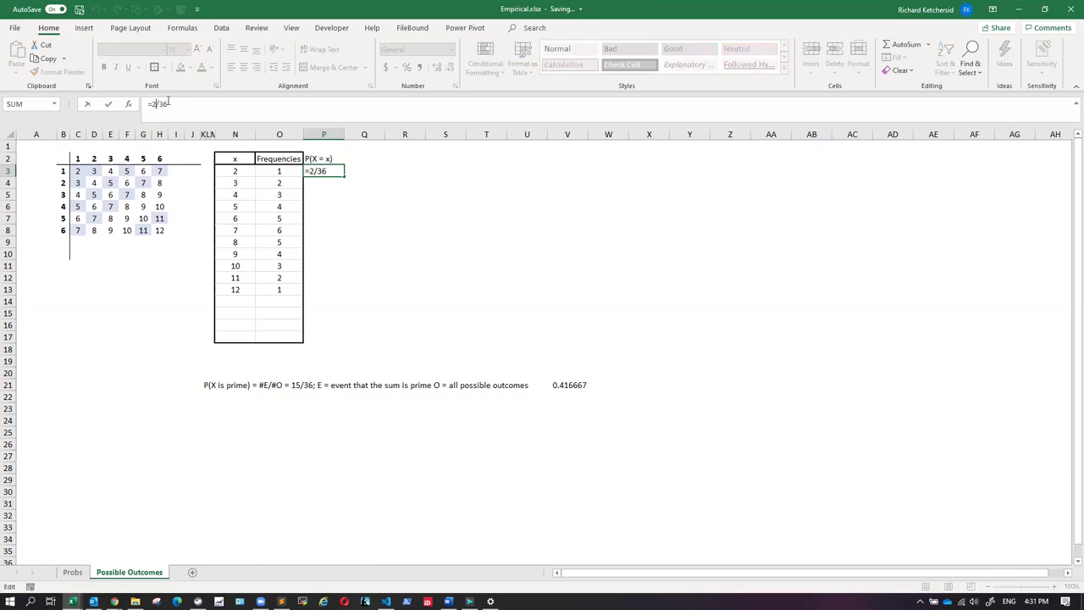
key(BackSpace)
click(275, 170)
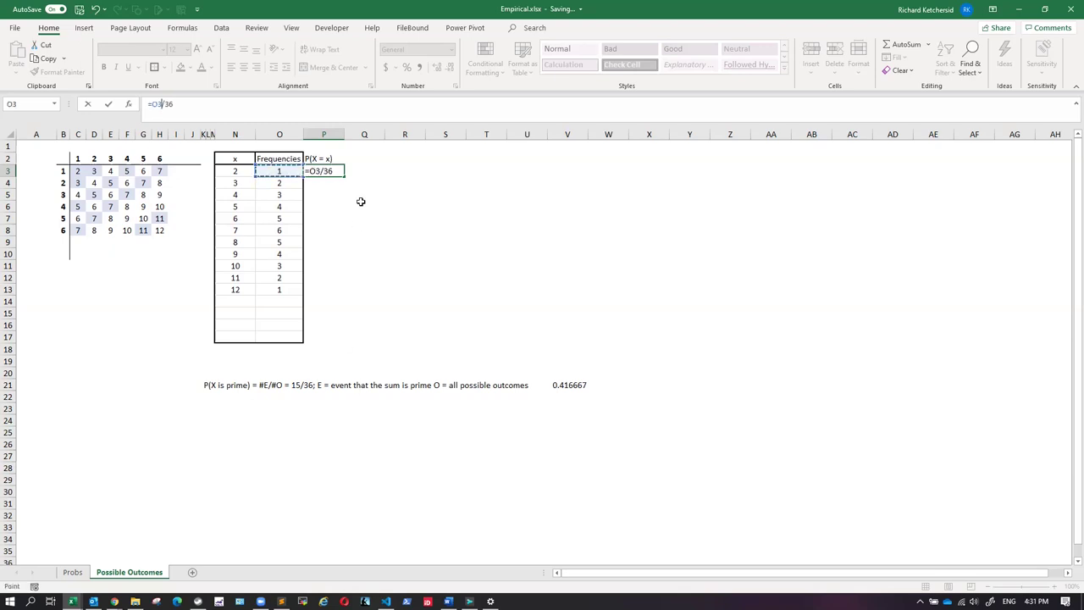
click(229, 102)
key(Return)
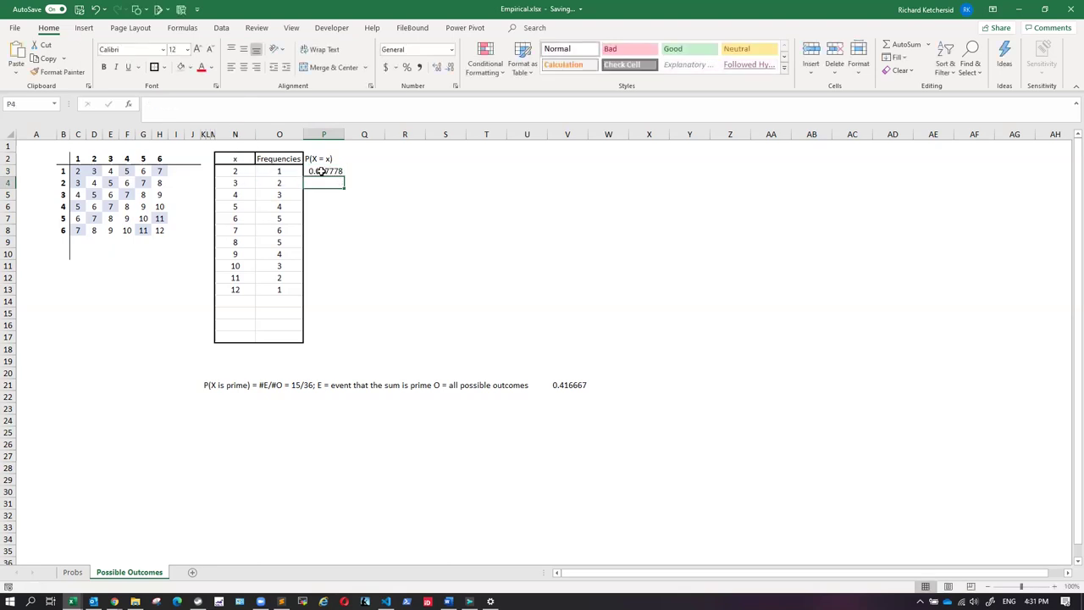
click(320, 172)
click(201, 104)
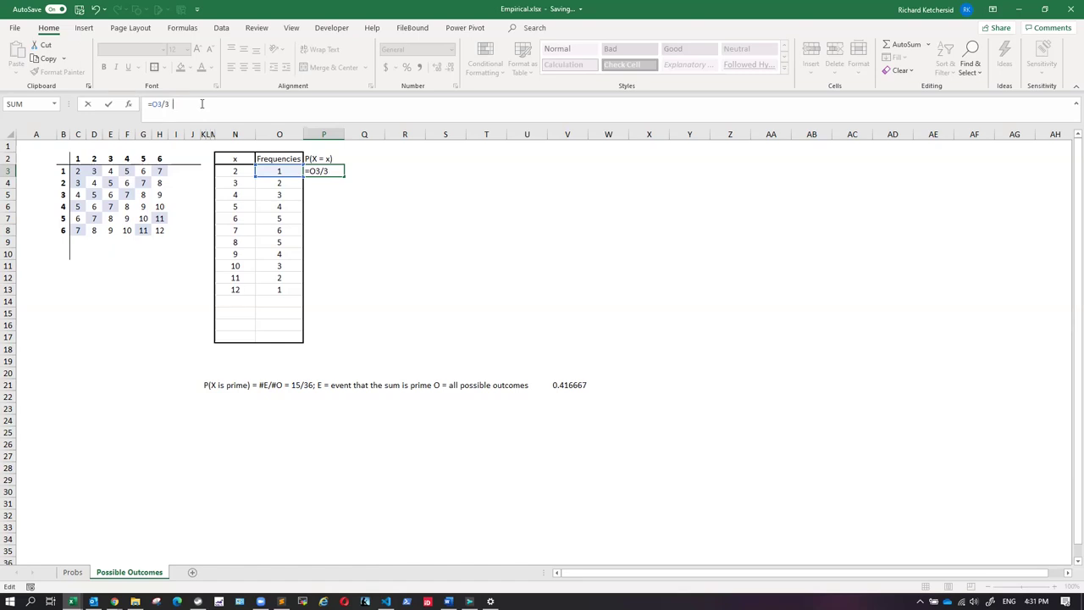
key(Escape)
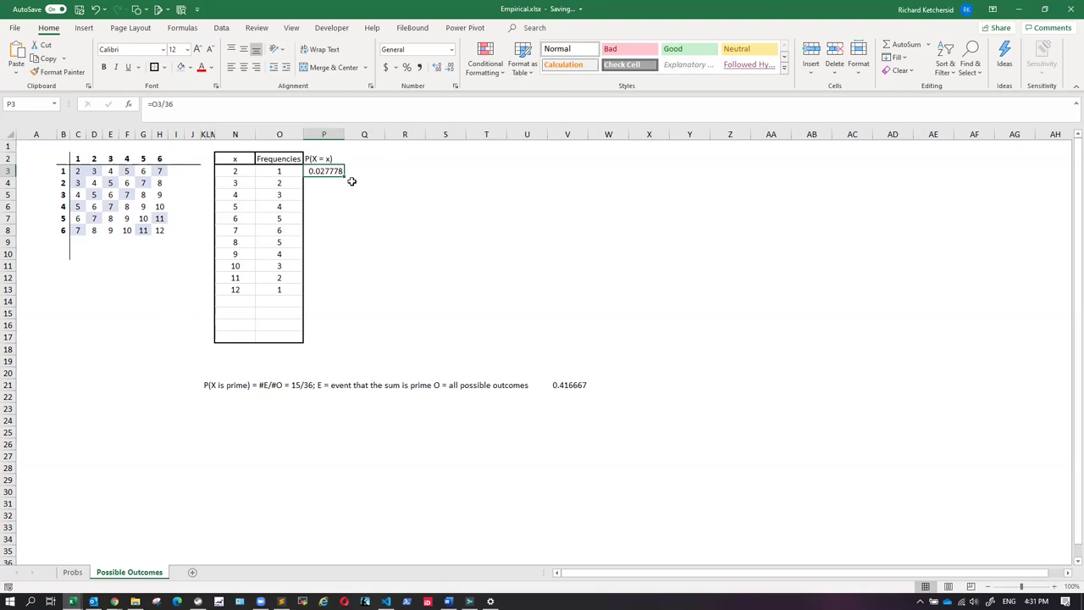
Fill the =O/36 formula down P3:P13 and format it as a percentage with two decimals.
drag(343, 175, 342, 294)
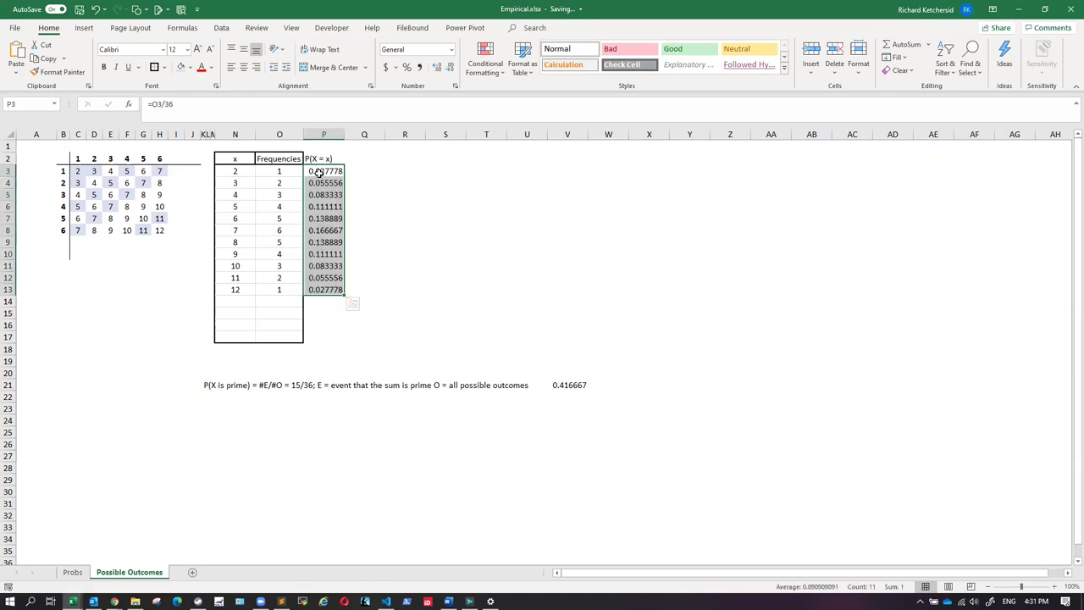
drag(317, 172, 324, 293)
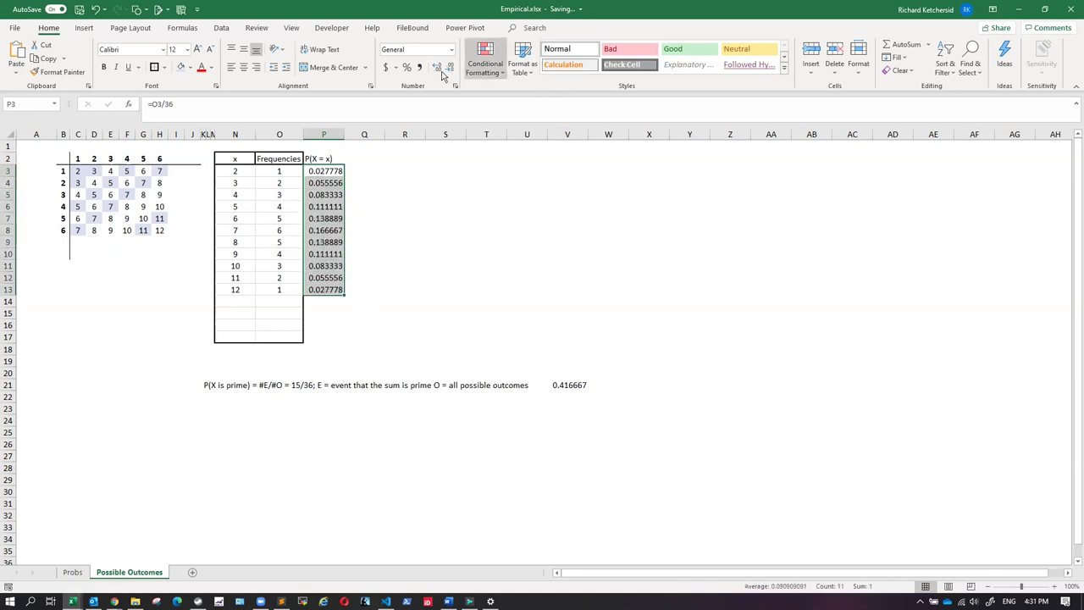
click(407, 67)
click(437, 70)
click(438, 69)
Check the sum 7 and sum 12 probability formulas, then deselect the column.
click(417, 219)
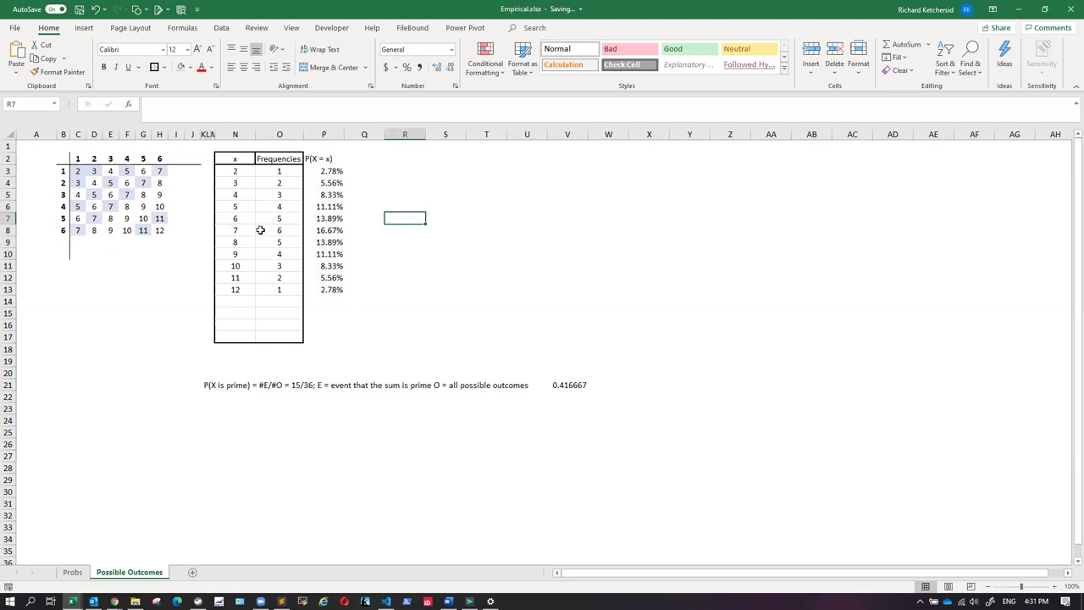
click(327, 232)
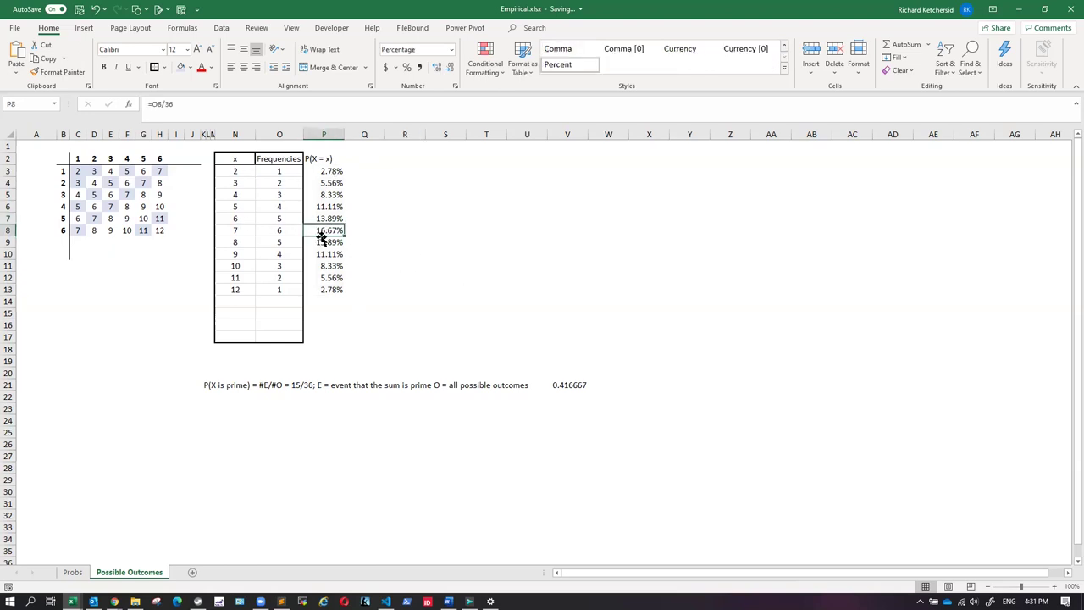
click(332, 291)
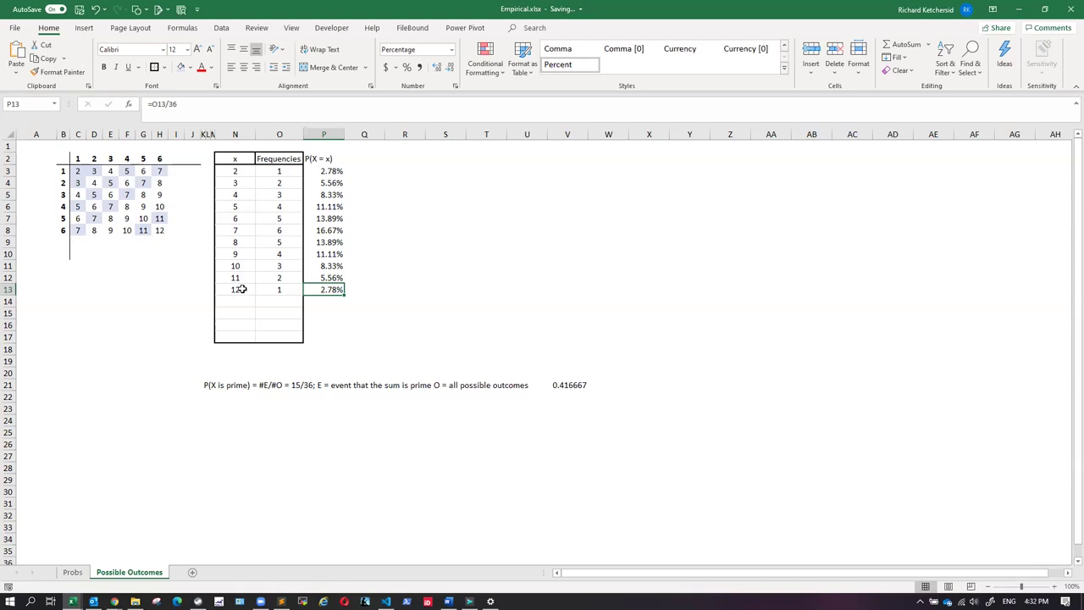
click(363, 219)
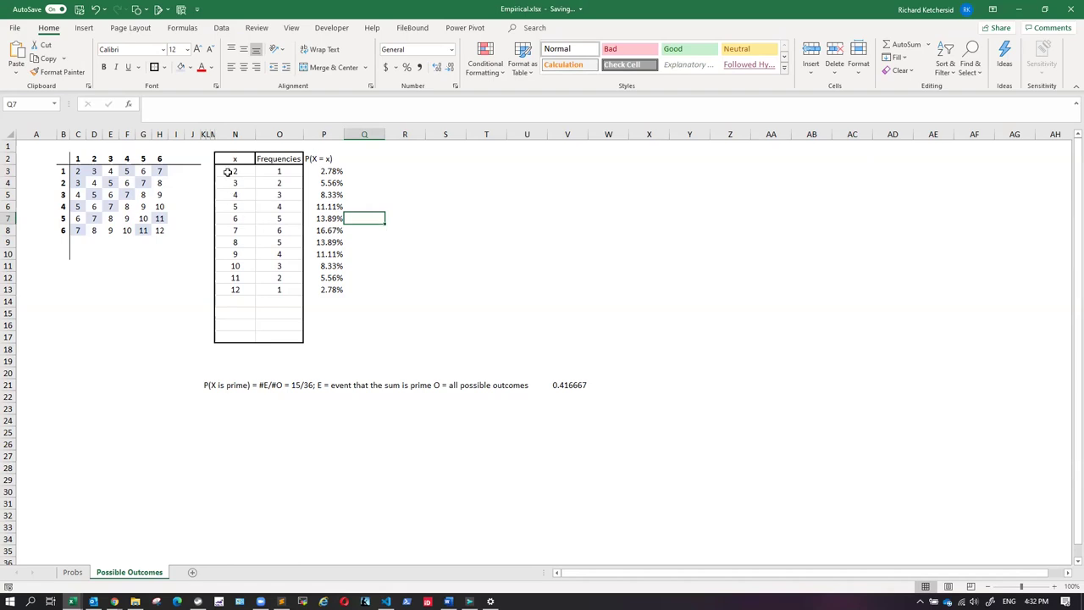
Select the sums 2–12 with the P(X = x) percentages and browse the column chart types.
drag(228, 172, 235, 289)
drag(331, 175, 332, 266)
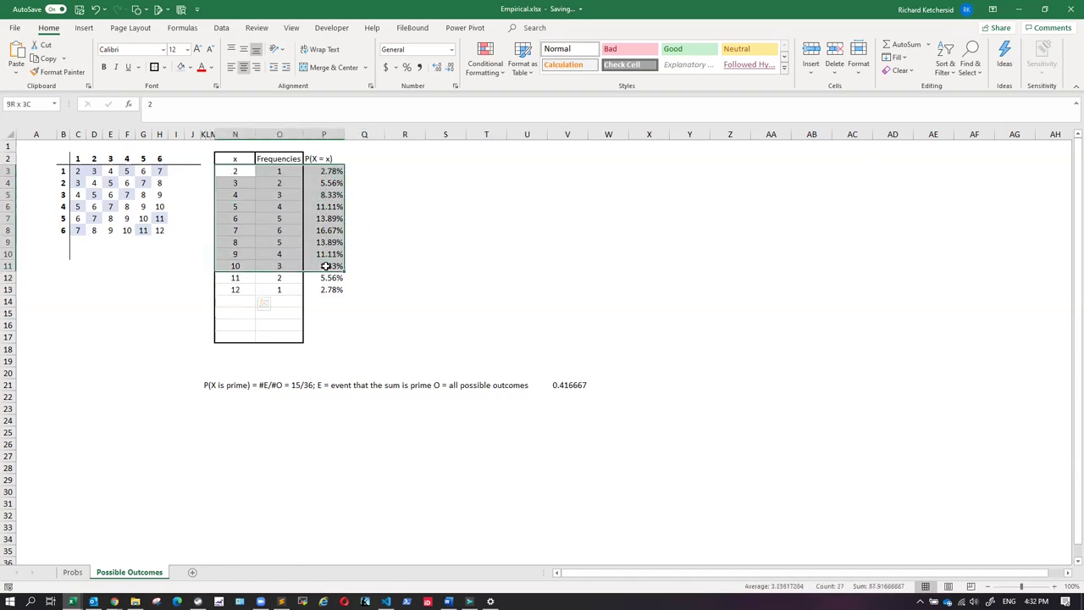
click(207, 213)
drag(232, 175, 235, 290)
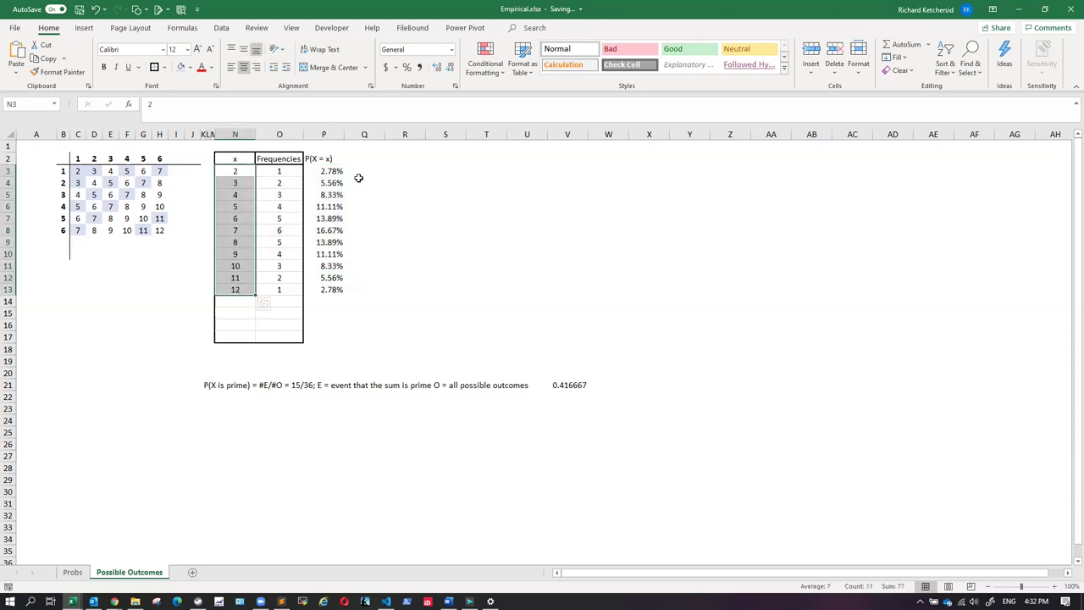
drag(331, 171, 331, 290)
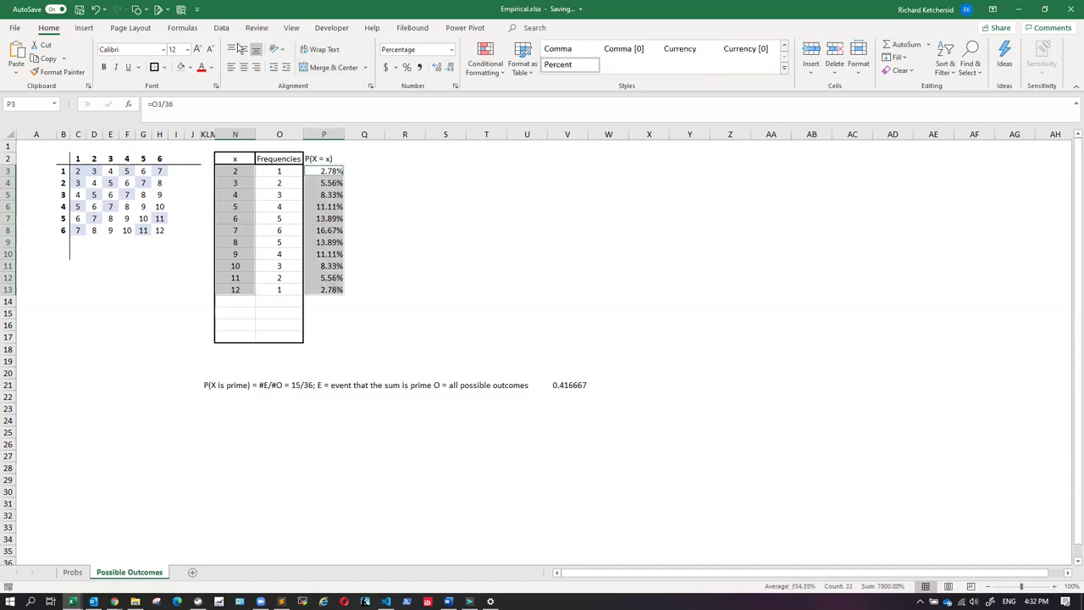
click(84, 27)
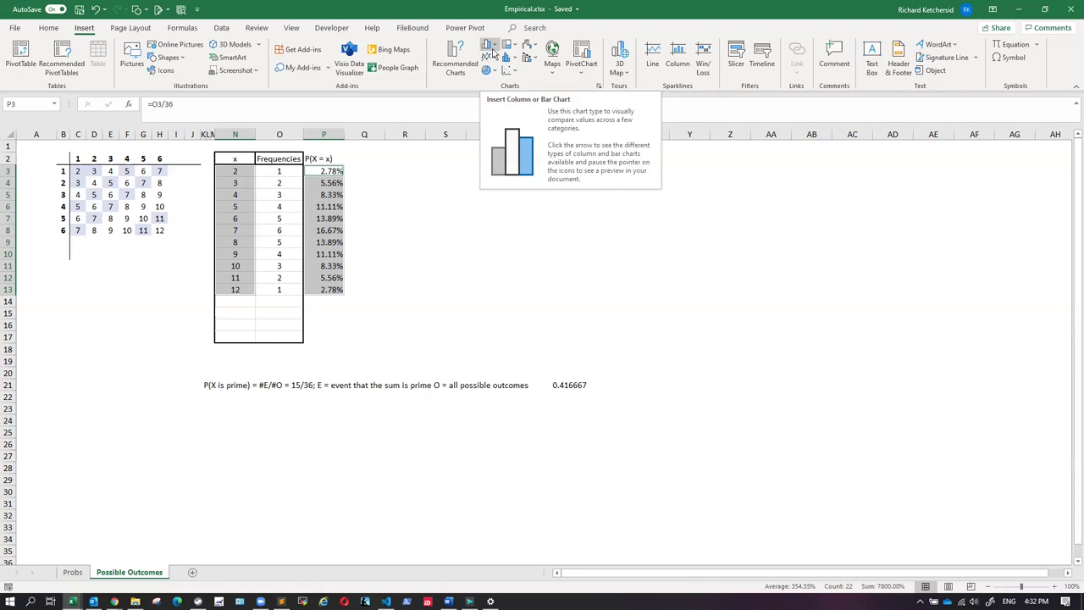
click(491, 49)
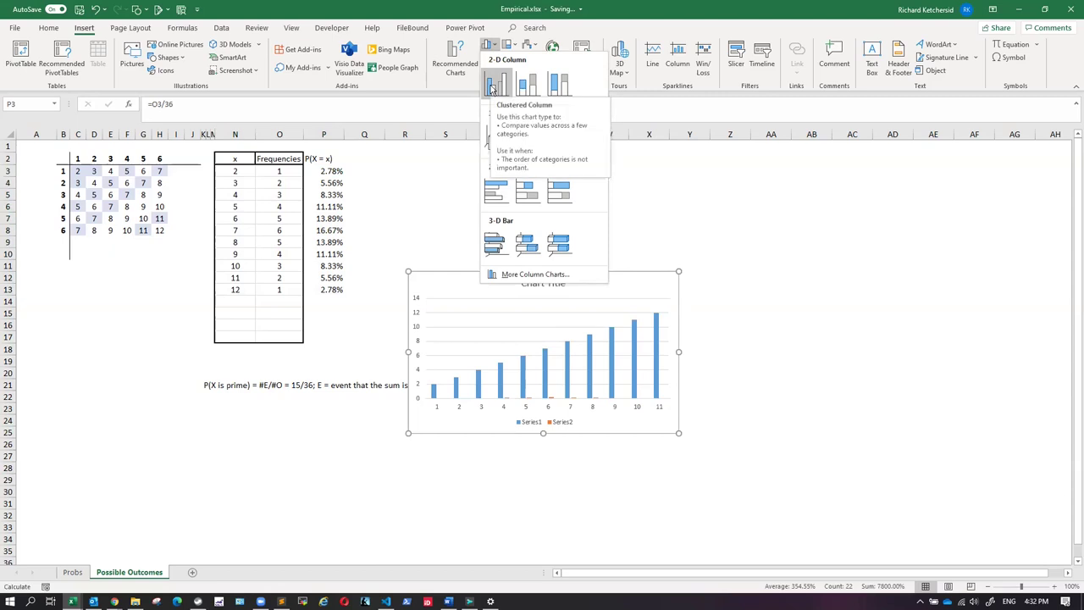
click(656, 306)
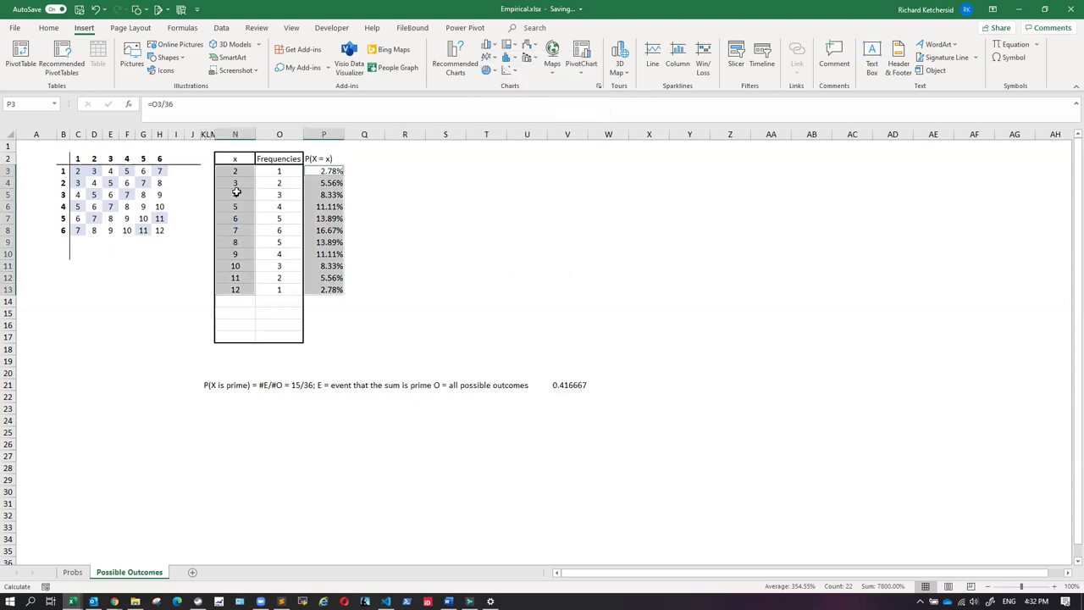
Insert a clustered column chart of P3:P13 and move it up beside the table.
click(498, 286)
click(332, 171)
drag(333, 171, 330, 288)
click(489, 44)
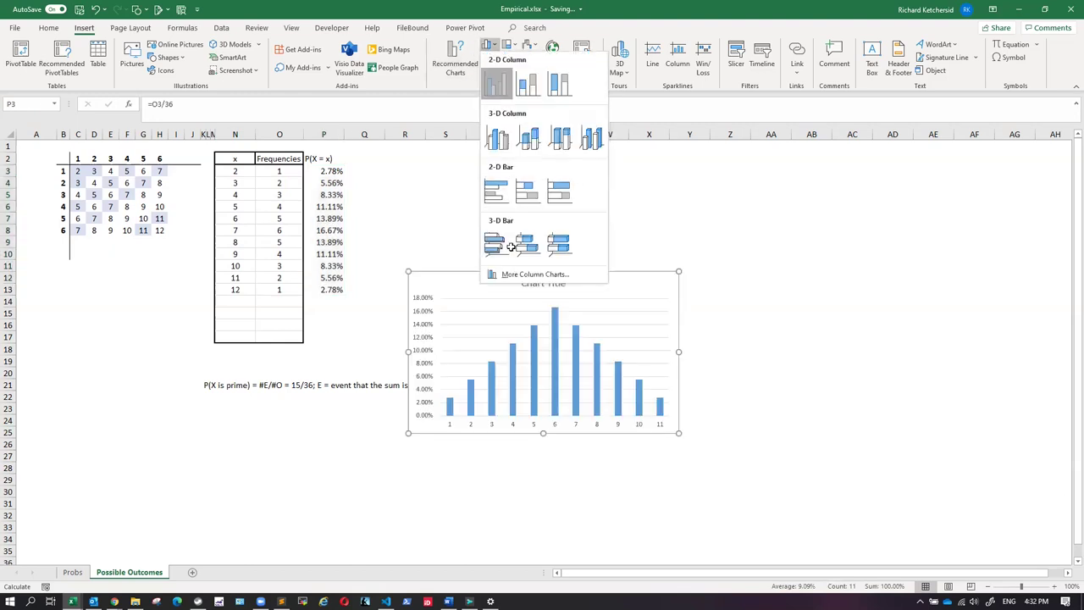
click(491, 88)
drag(499, 286, 489, 184)
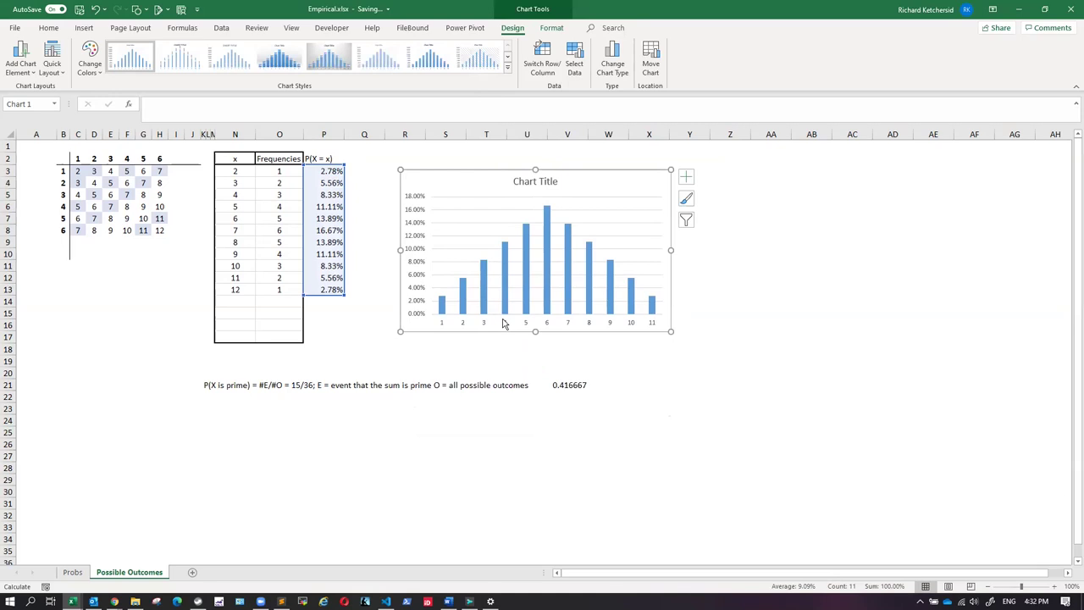
Set the chart's horizontal axis labels to the sums in N3:N13 through Select Data.
click(505, 322)
double_click(445, 321)
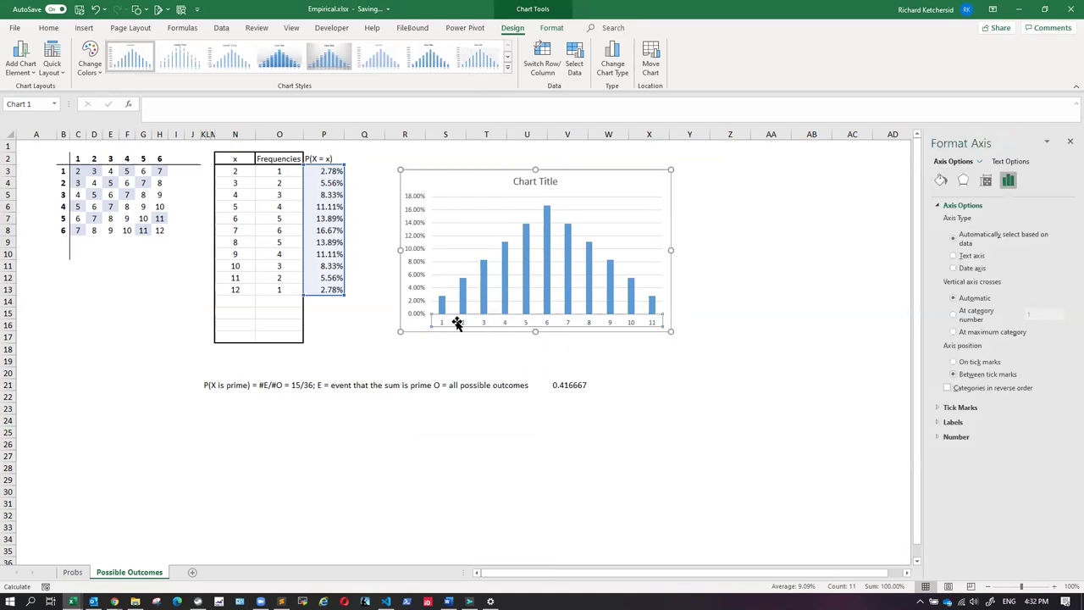
click(574, 67)
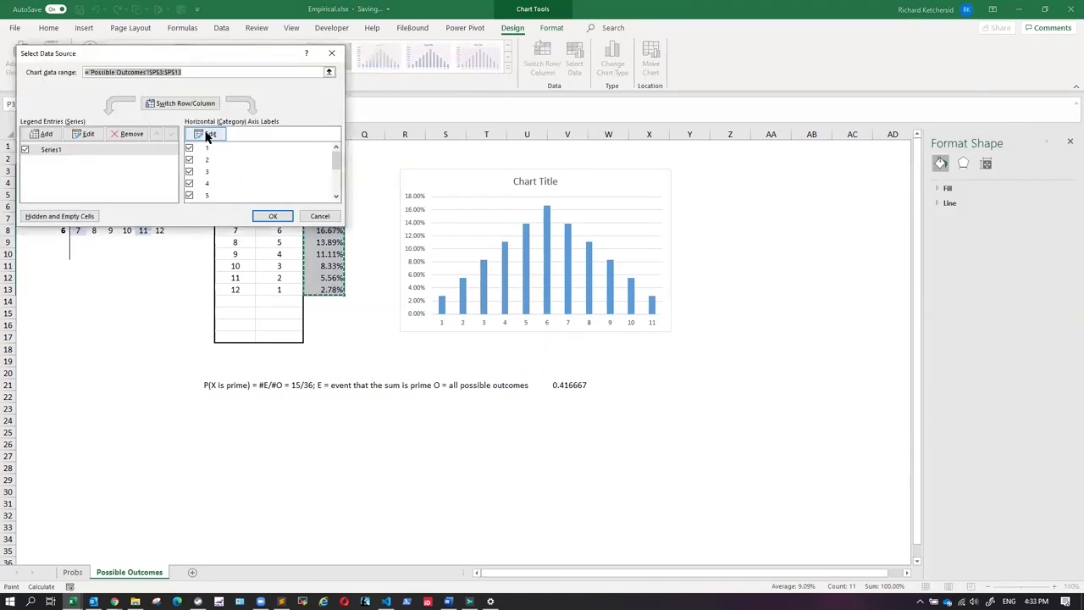
click(207, 133)
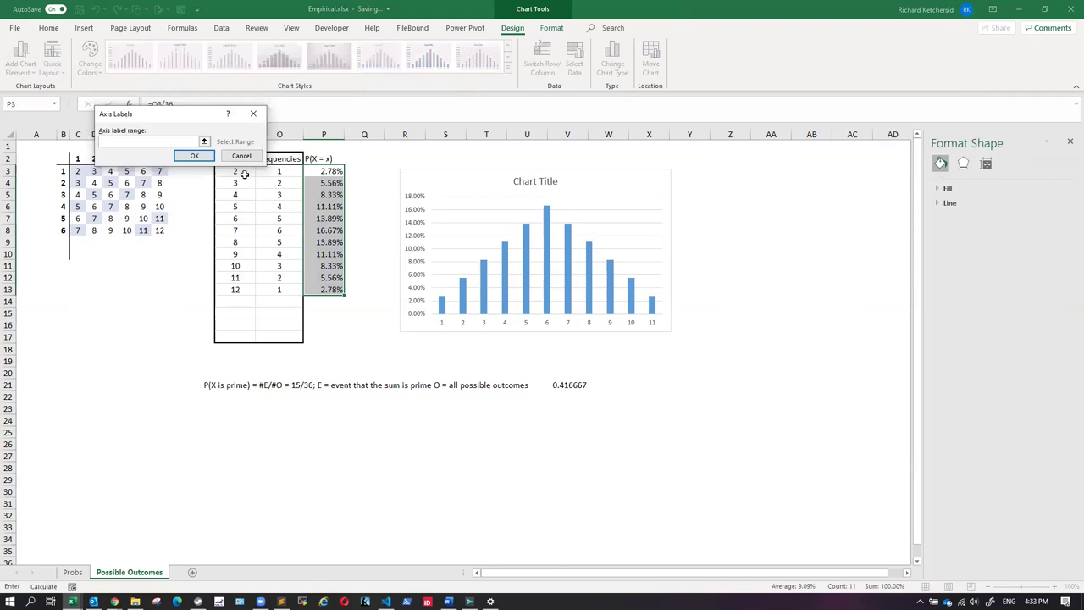
drag(245, 173, 249, 289)
click(195, 157)
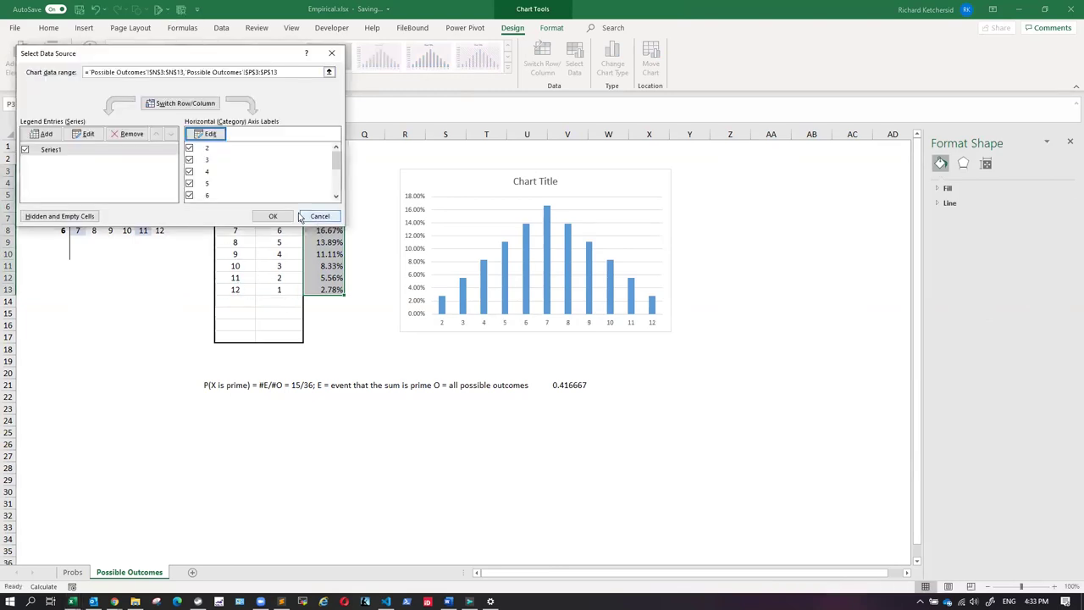
click(273, 216)
click(719, 276)
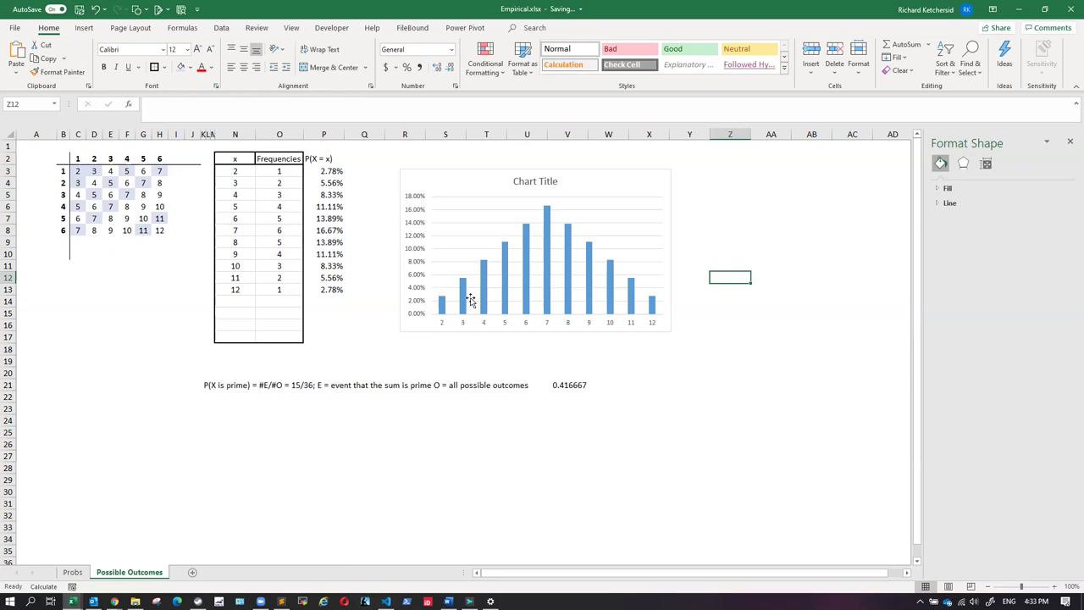
Merge K22:U22 and enter 'P(X is prime) = P(X = 2 or X = 3 or X = 5 or X = 7 or X = 11) ='.
mouse_move(463, 285)
click(234, 395)
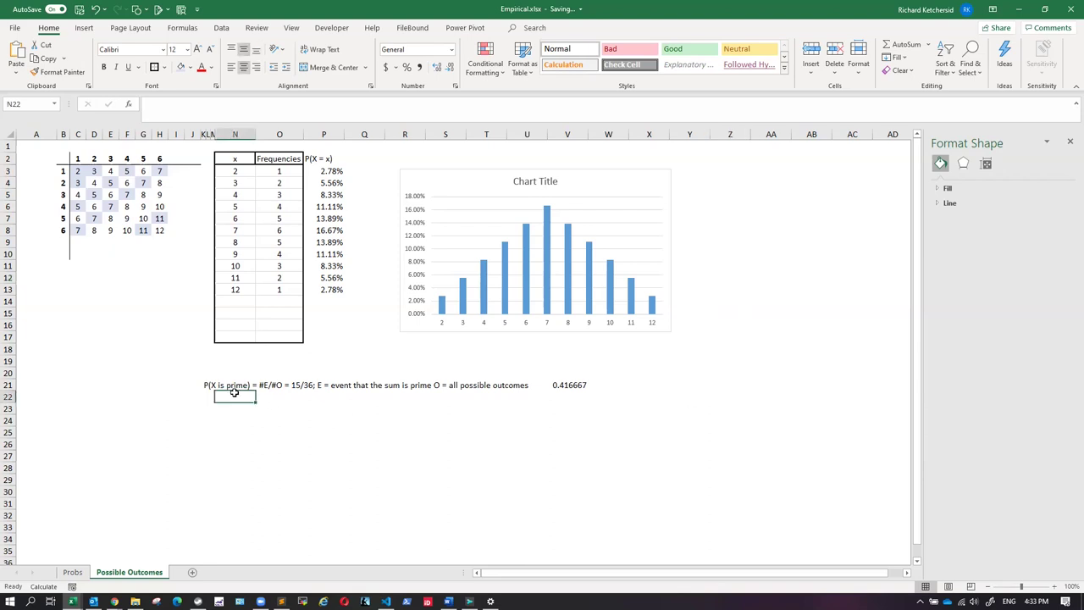
drag(208, 396, 513, 395)
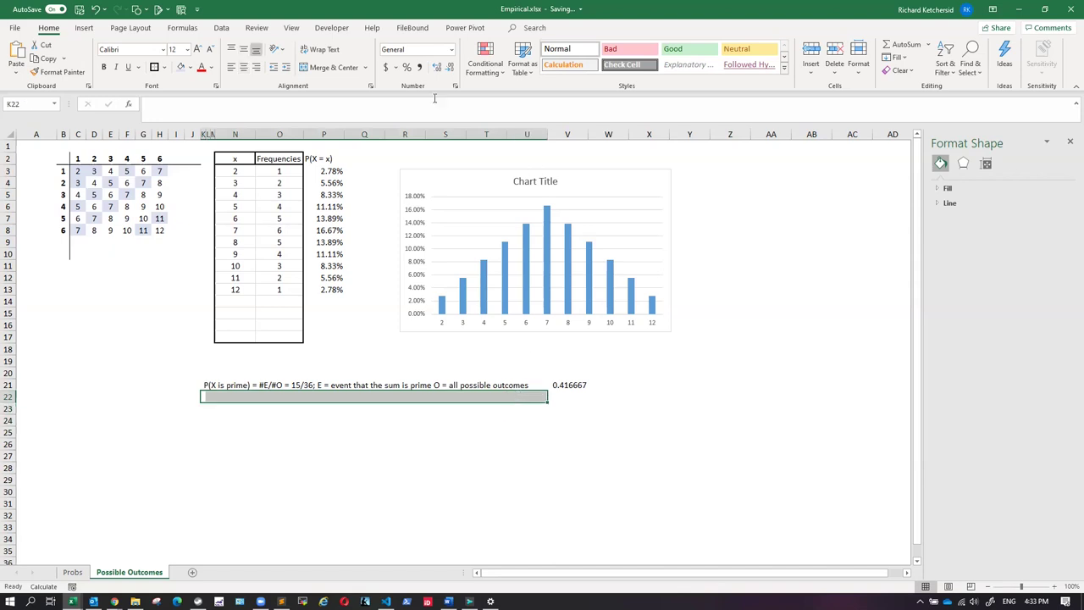
click(314, 70)
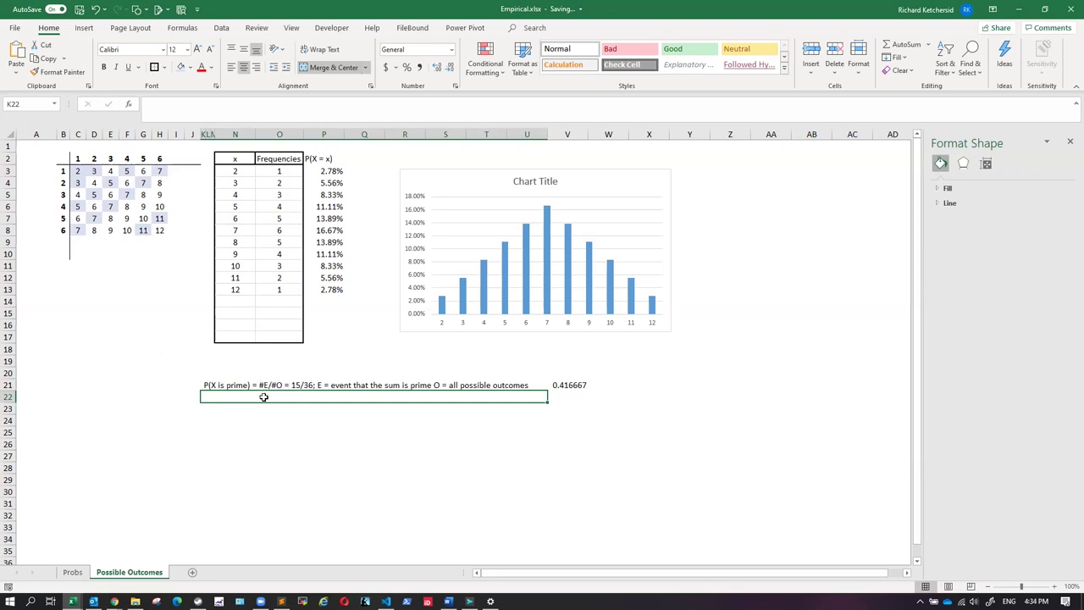
text(P)
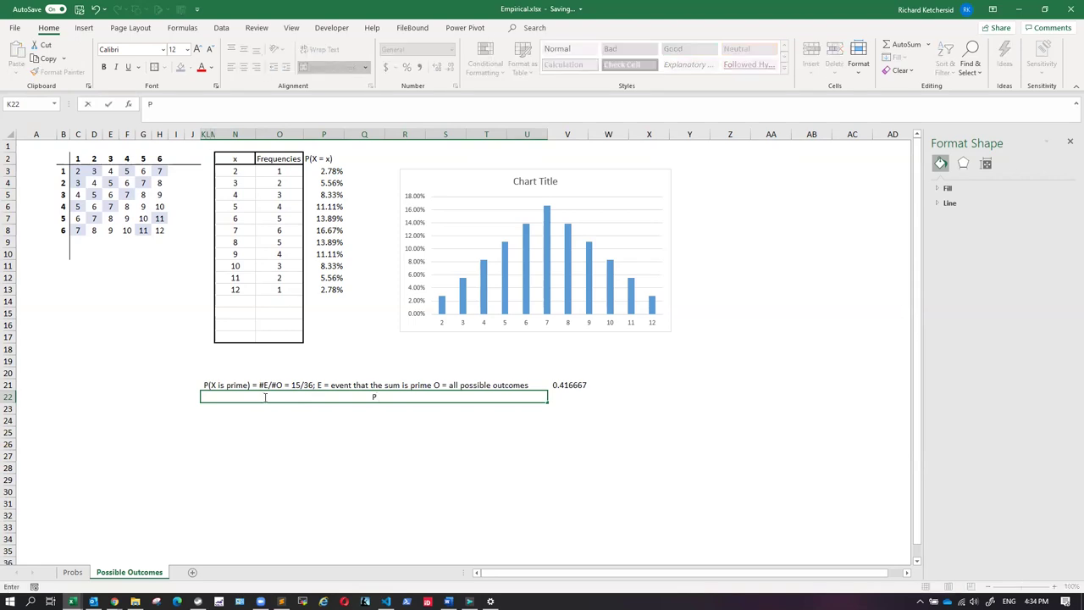
text((X is prime) = P(X = 2))
key(BackSpace)
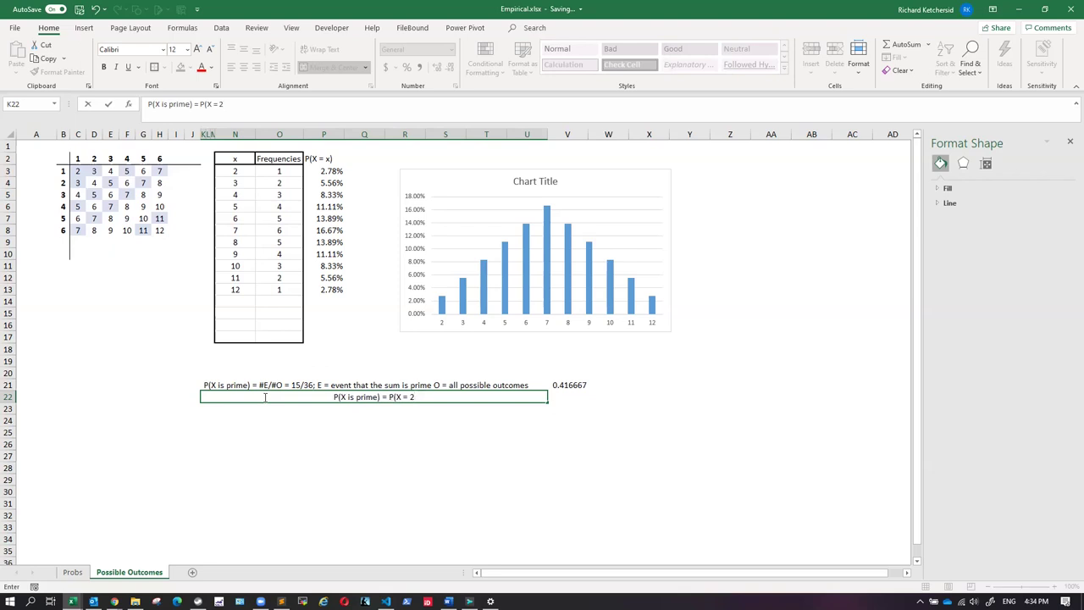
text(or X = 3 or X = 5)
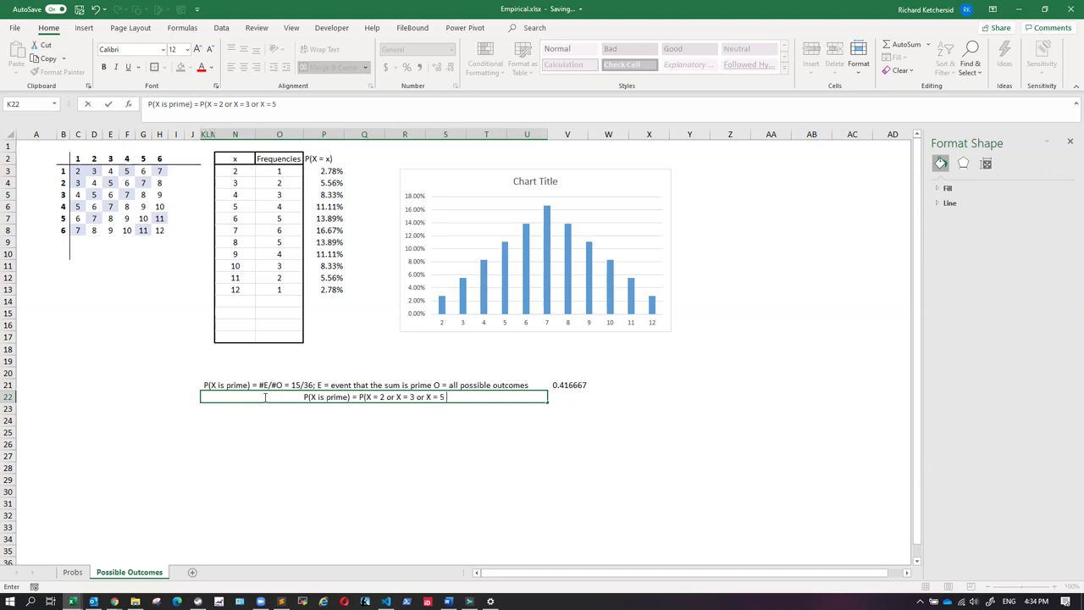
text( or X = )
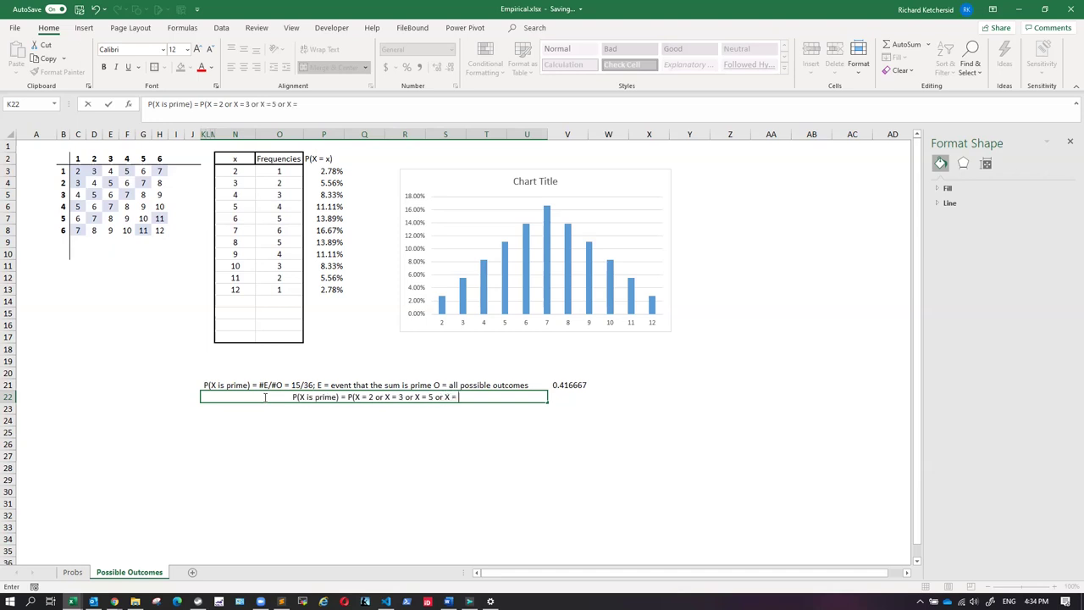
text(7 or X)
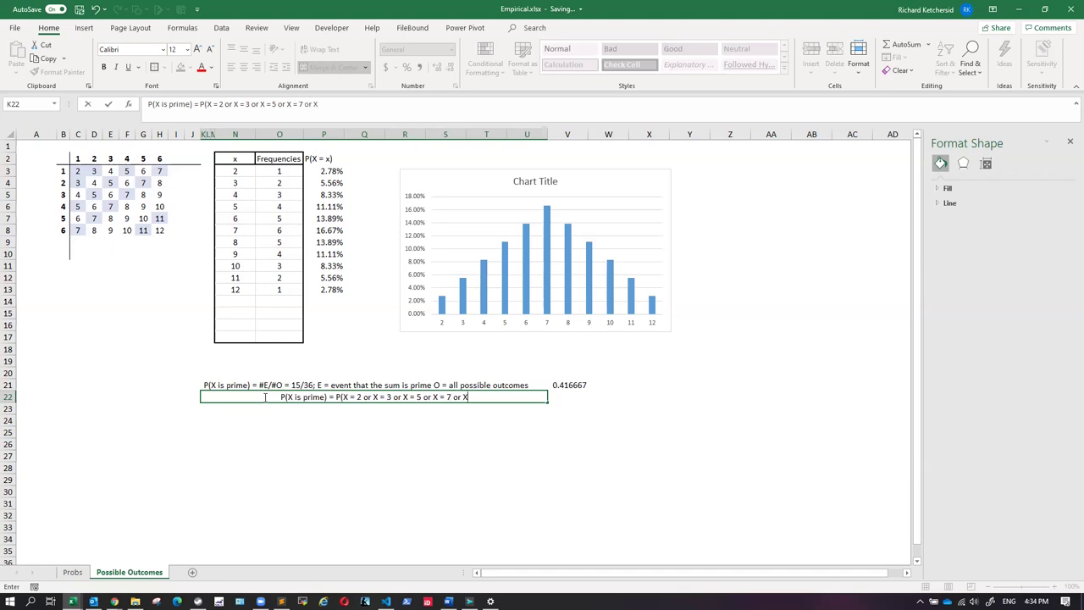
text( = )
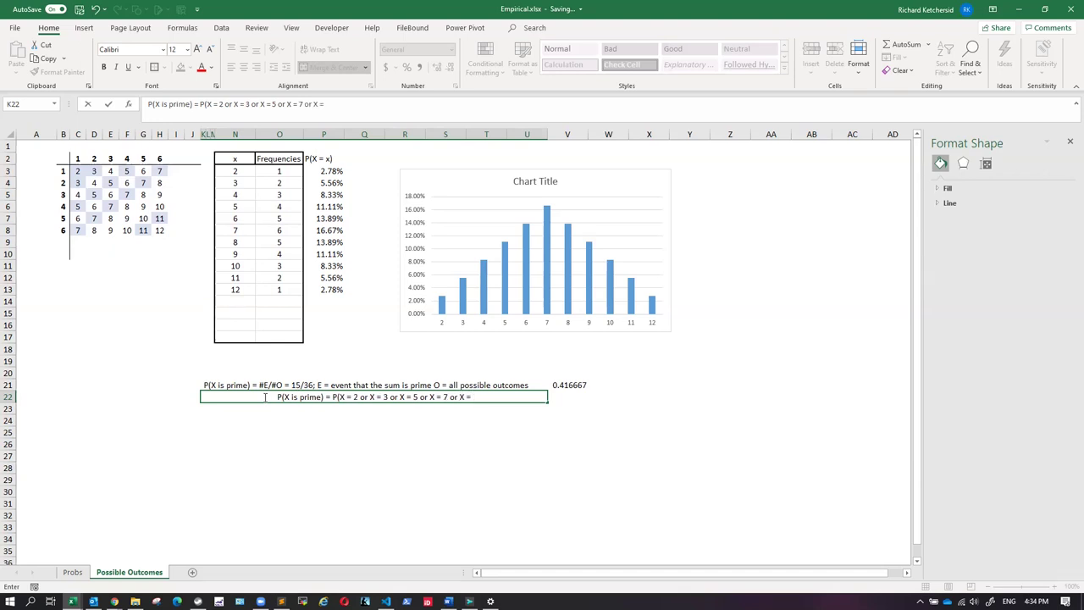
text(11))
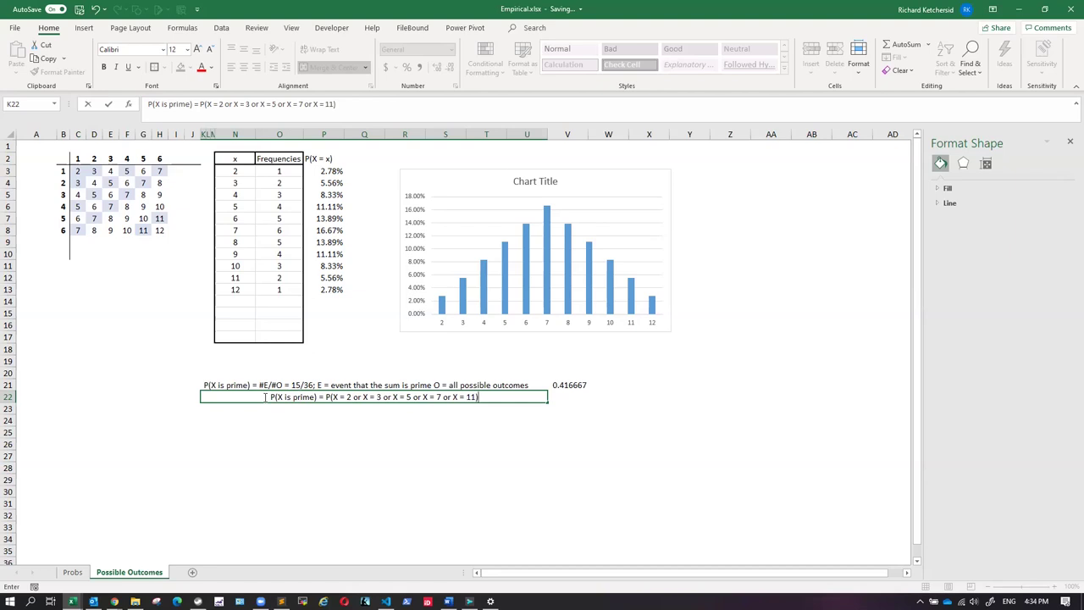
text( =)
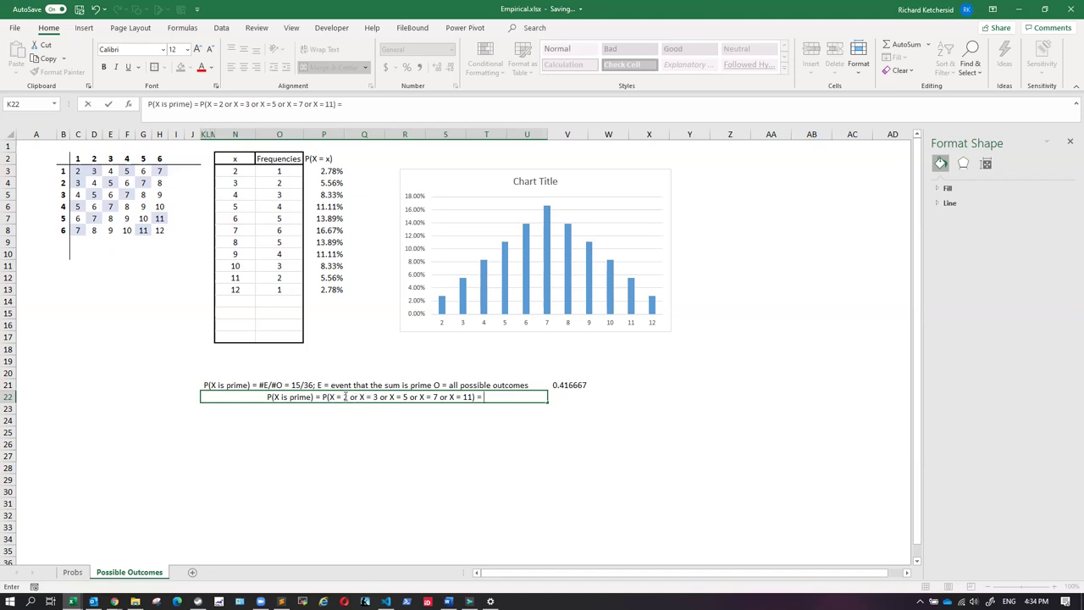
click(77, 184)
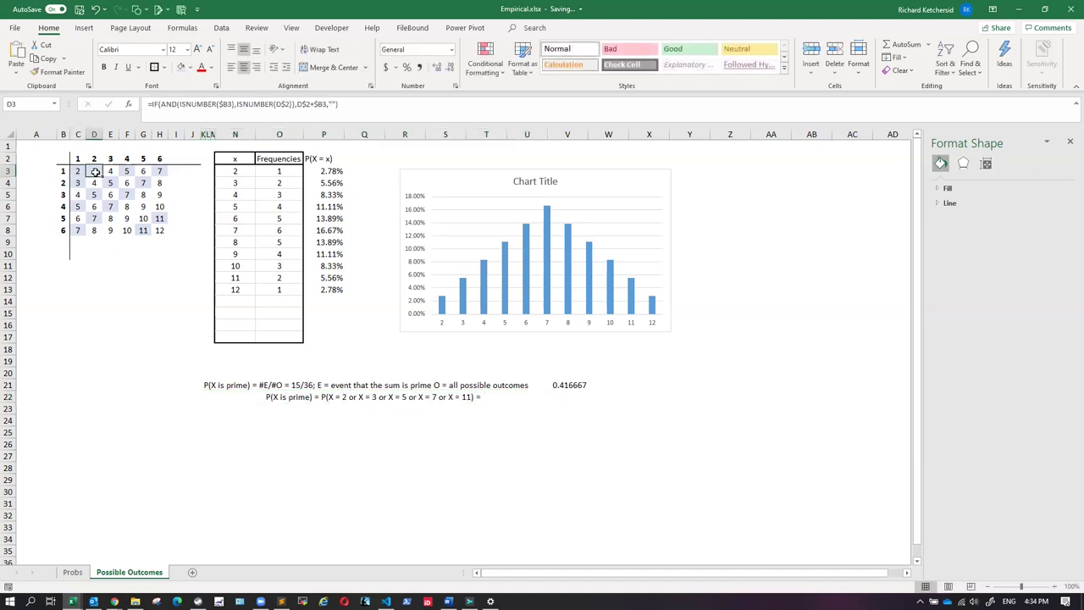
Check the formulas in C3, C4 and D3, then reopen the row-22 statement for editing.
click(95, 172)
click(75, 183)
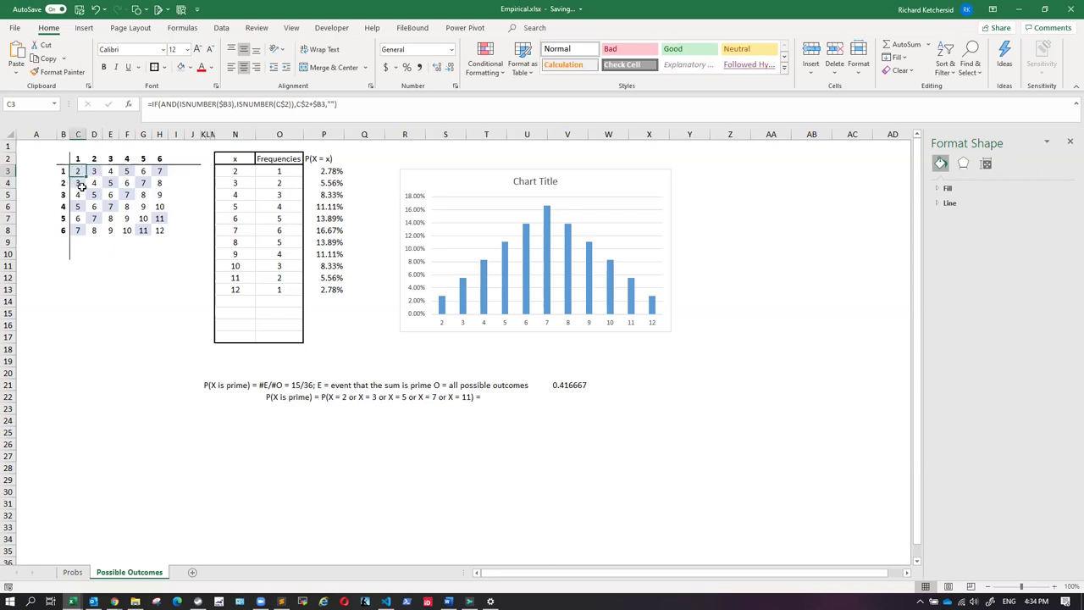
click(93, 172)
click(78, 172)
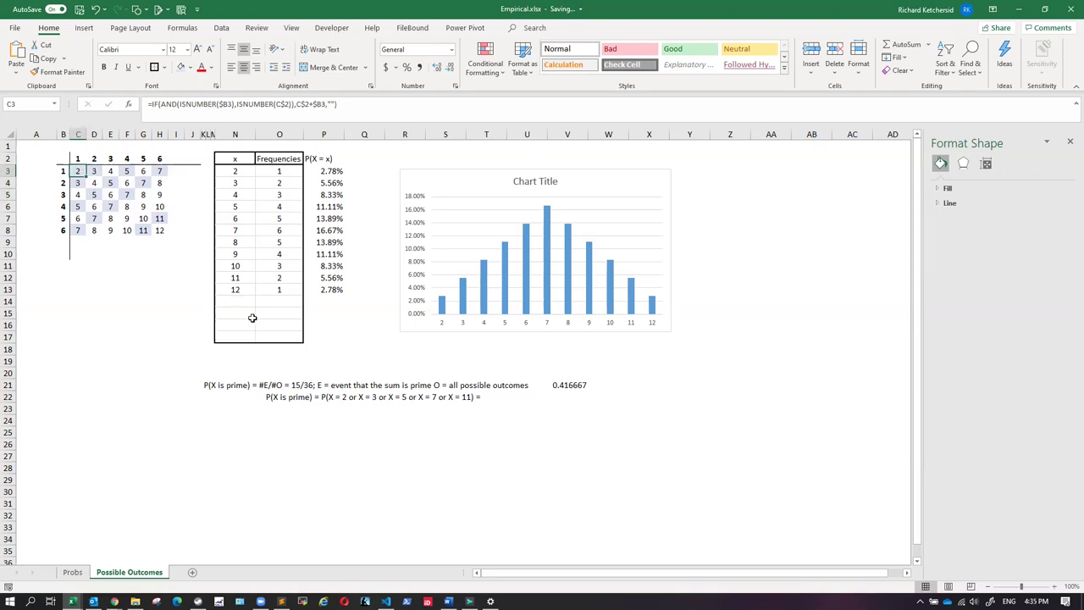
click(480, 396)
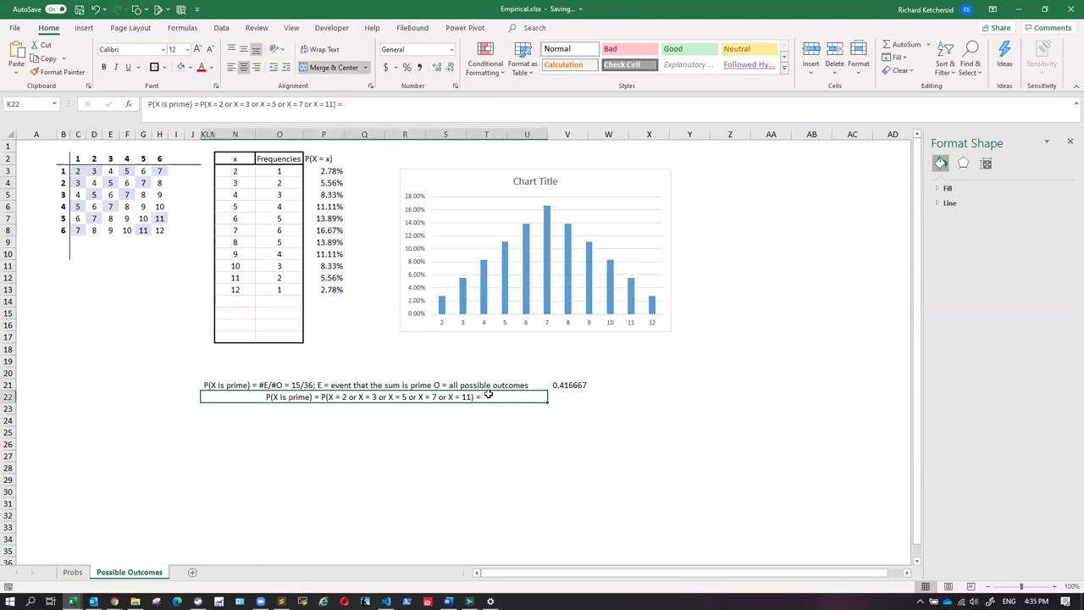
click(341, 104)
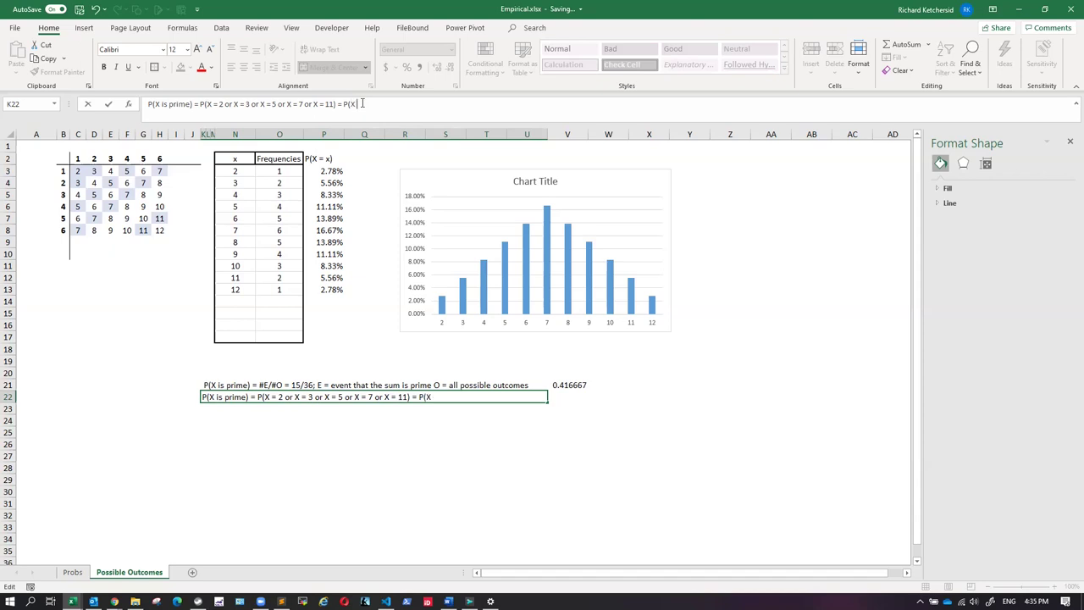
Append P(X = 2) + P(X = 3) + P(X = 5) + P(X = 7) + P(X=11) to the row-22 statement.
text(2) + P(X = 3) + P(X = 5) + P()
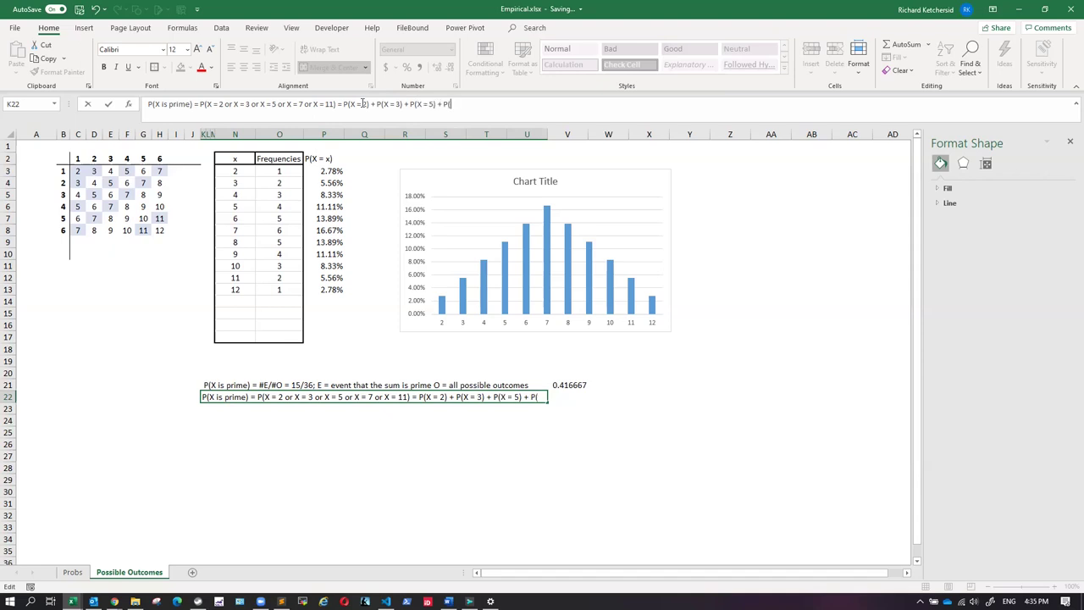
text(X = 7) + P(X)
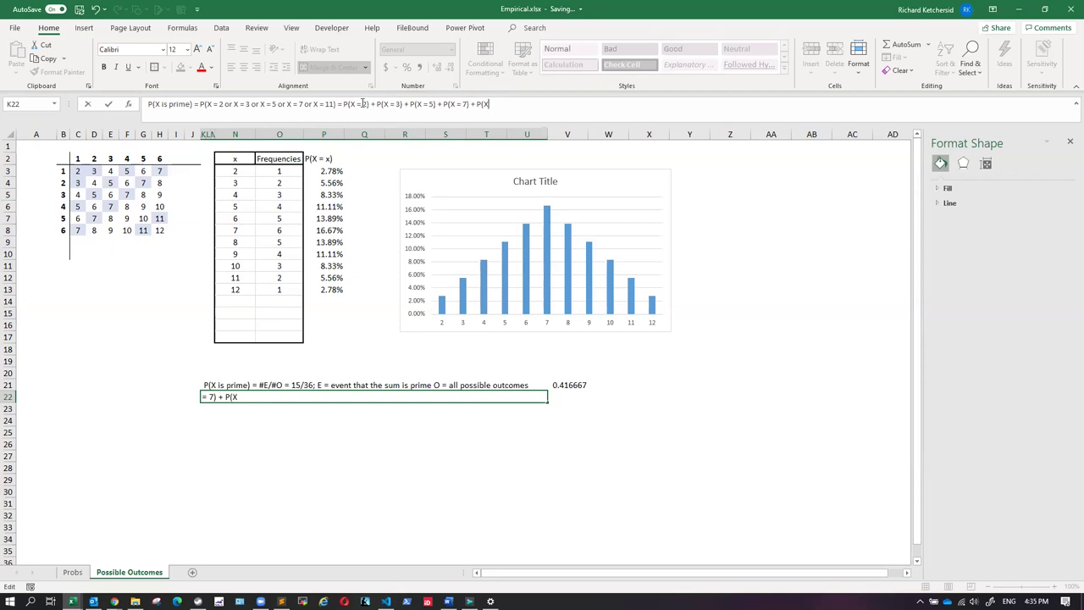
text(11))
key(Return)
Merge I22:V22 and left-align the row-22 statement.
click(215, 396)
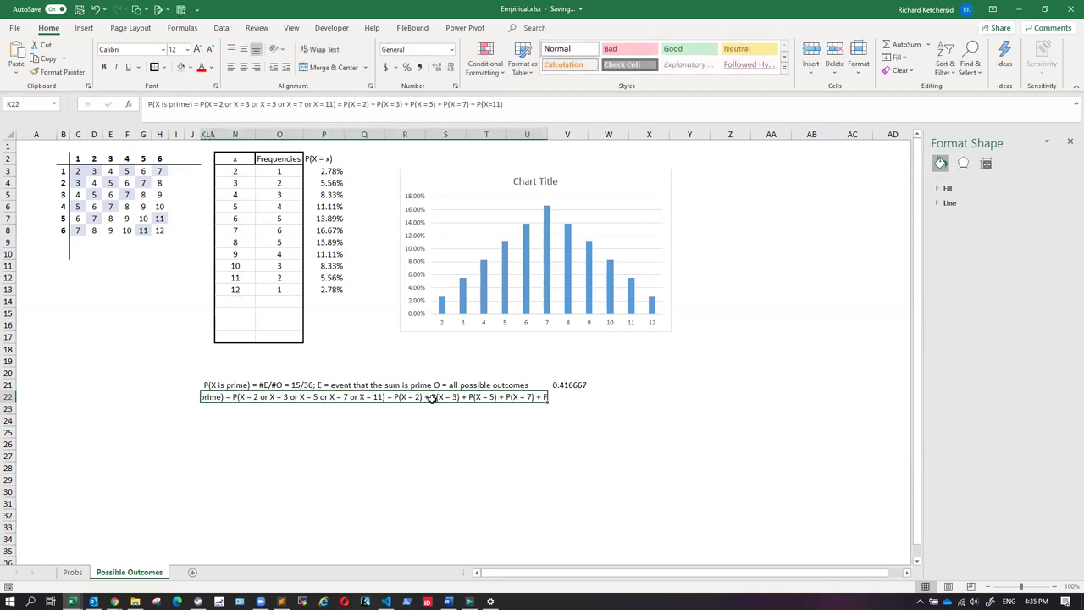
drag(581, 397, 203, 396)
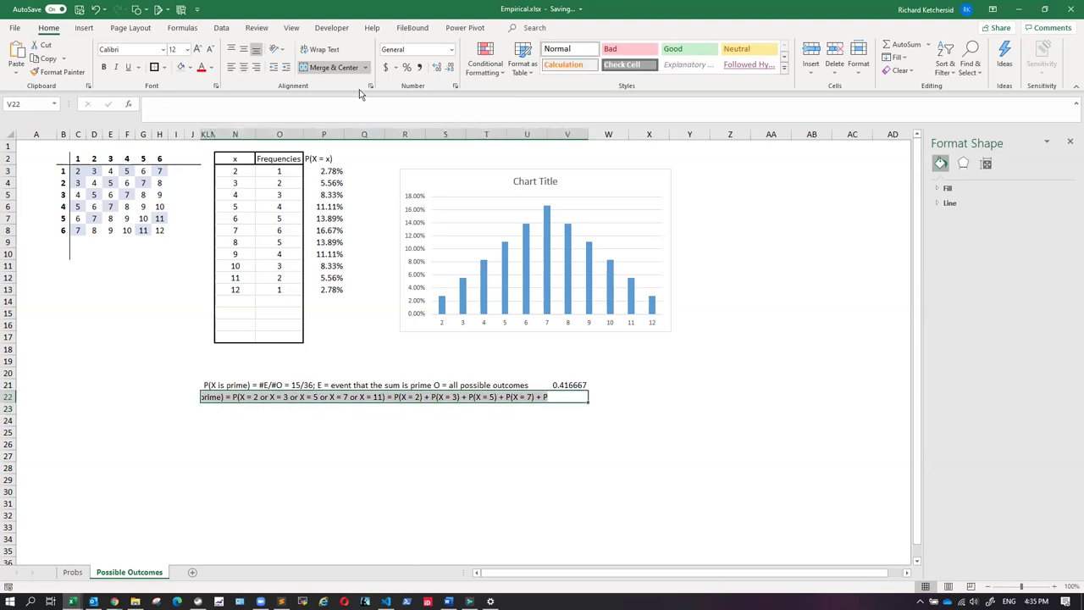
click(335, 67)
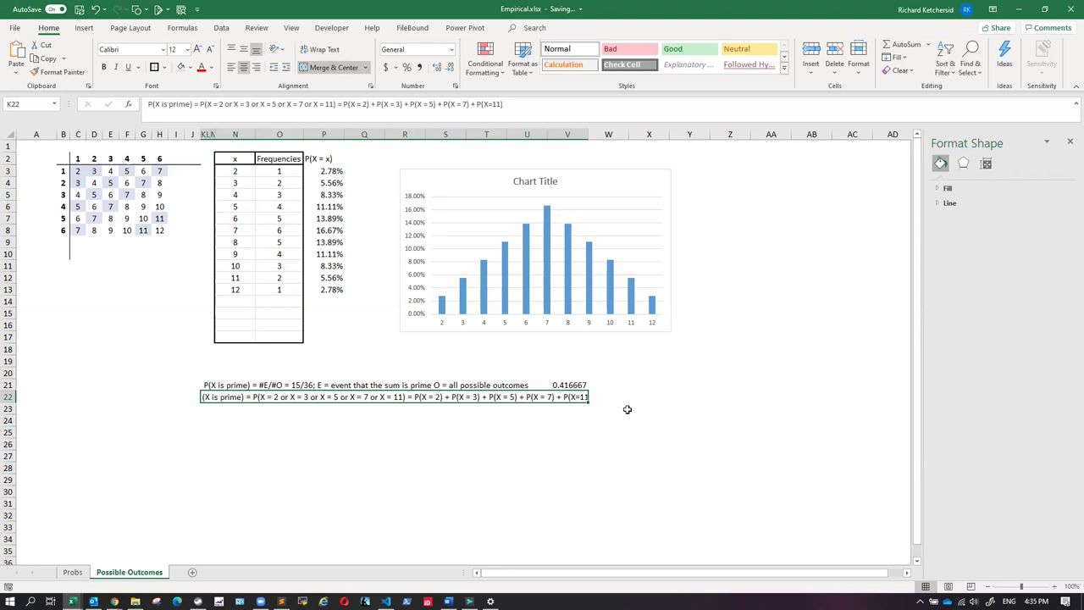
drag(180, 394, 423, 398)
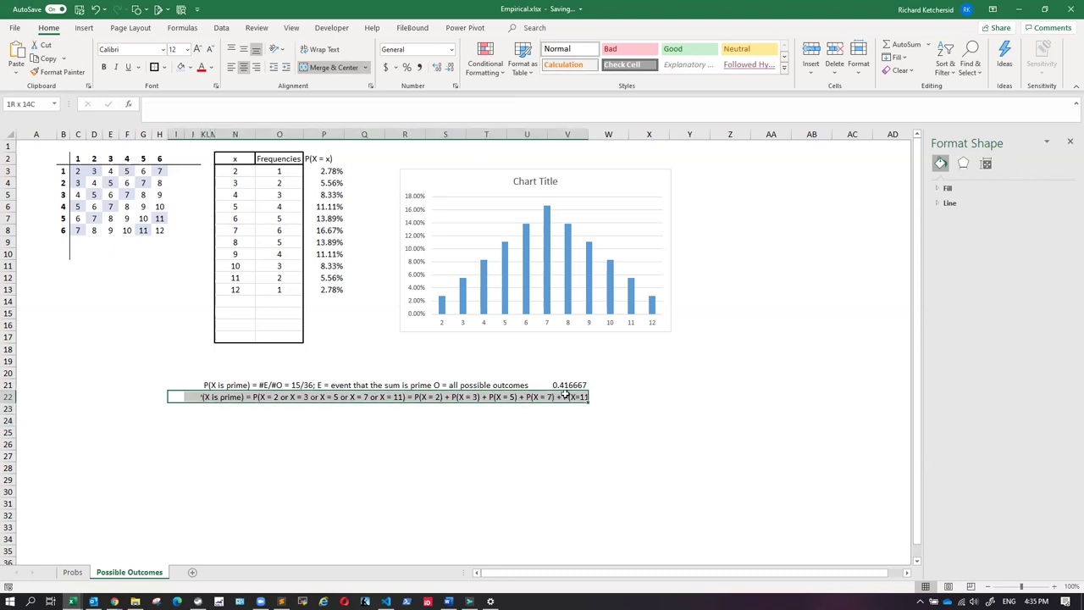
click(330, 66)
click(330, 67)
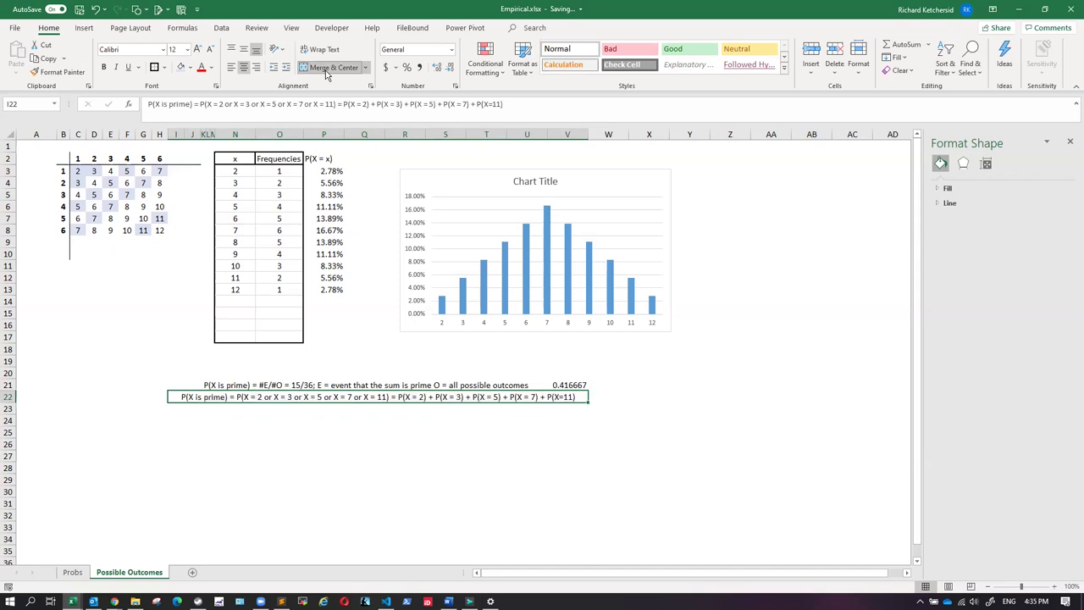
click(231, 67)
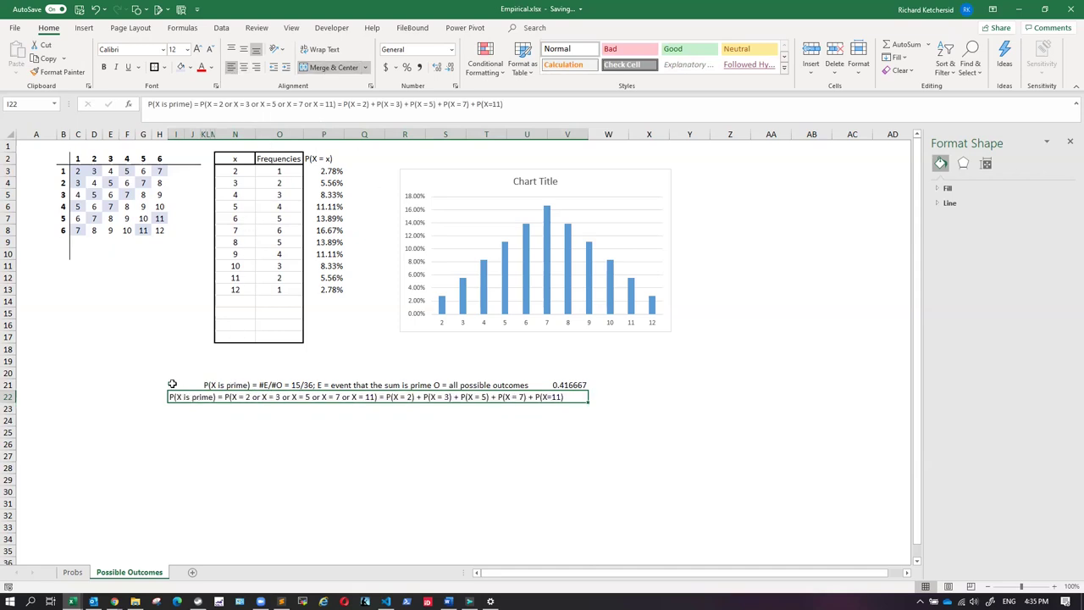
Merge I21:U21 and left-align the row-21 statement.
drag(172, 383, 520, 387)
click(330, 66)
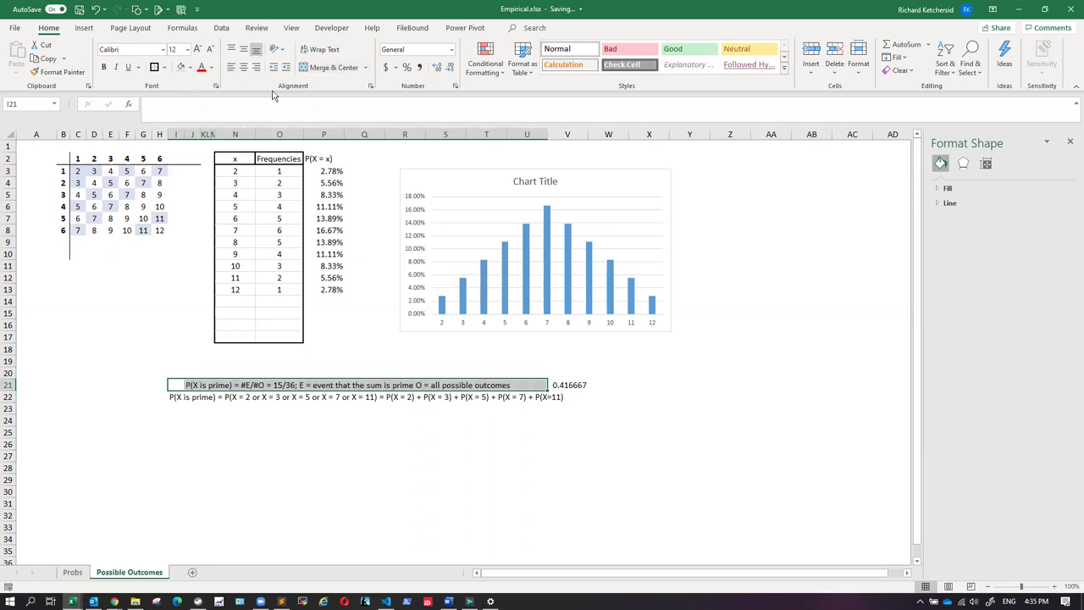
click(230, 67)
click(230, 66)
click(346, 508)
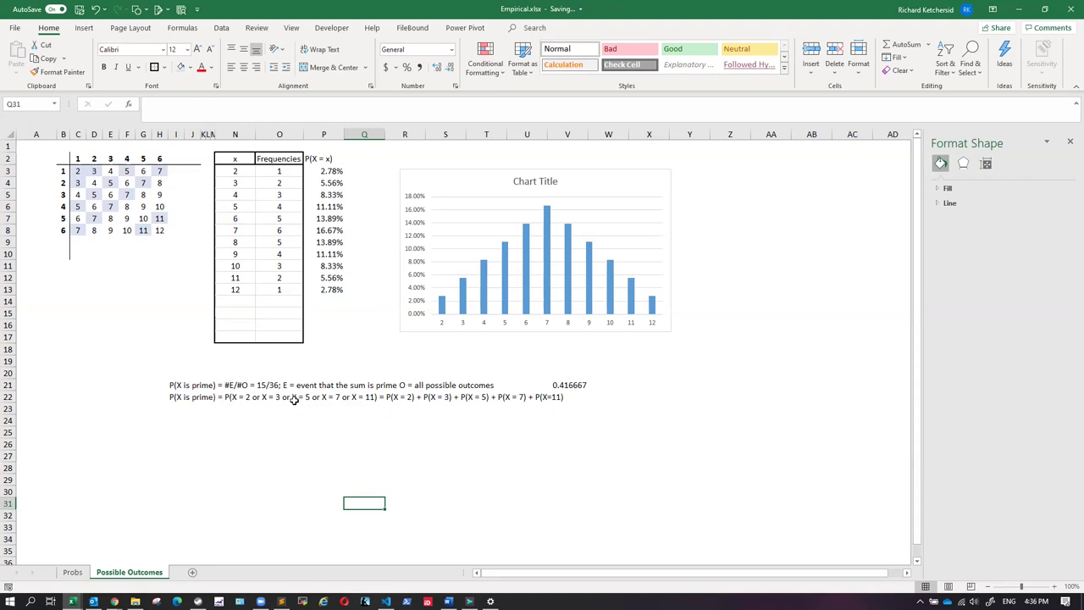
Enter =P3+P4+P6+P8+P12 in W22, adding the prime-sum probabilities to 41.67%.
click(228, 397)
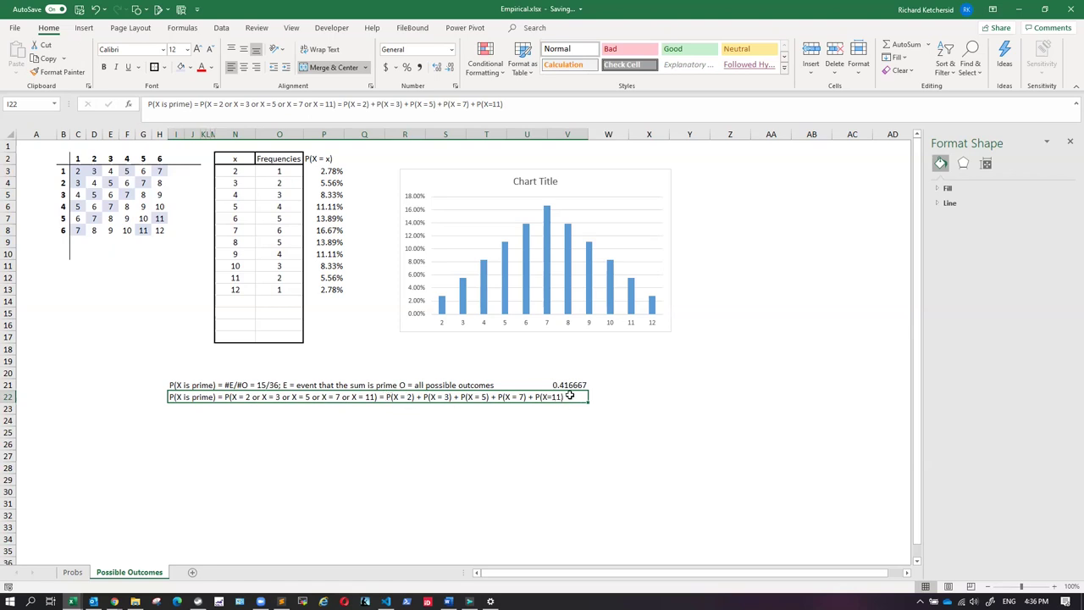
click(603, 395)
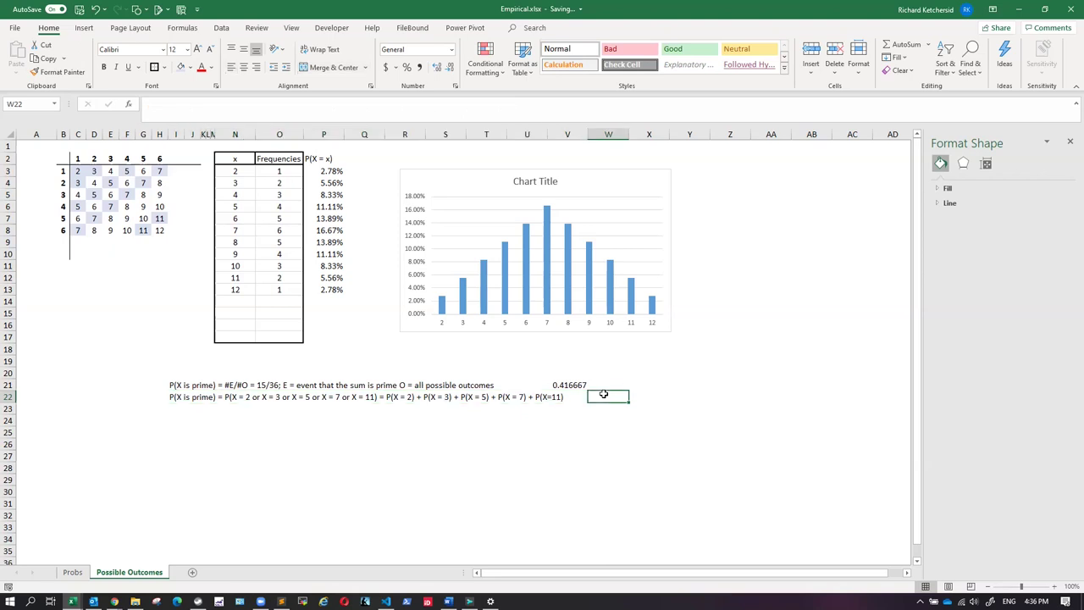
text(=)
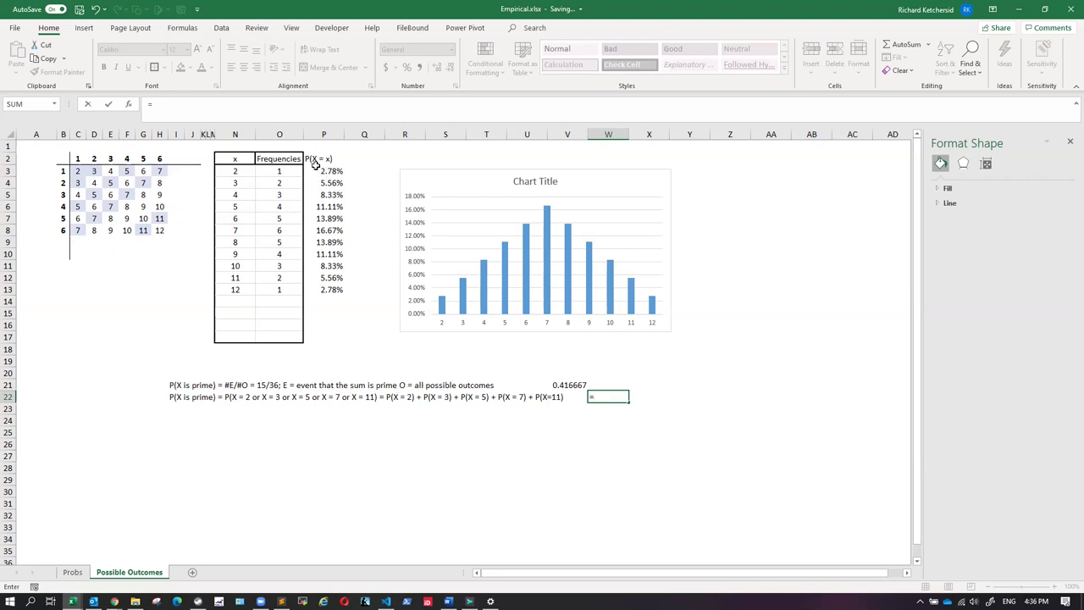
click(318, 169)
text(+)
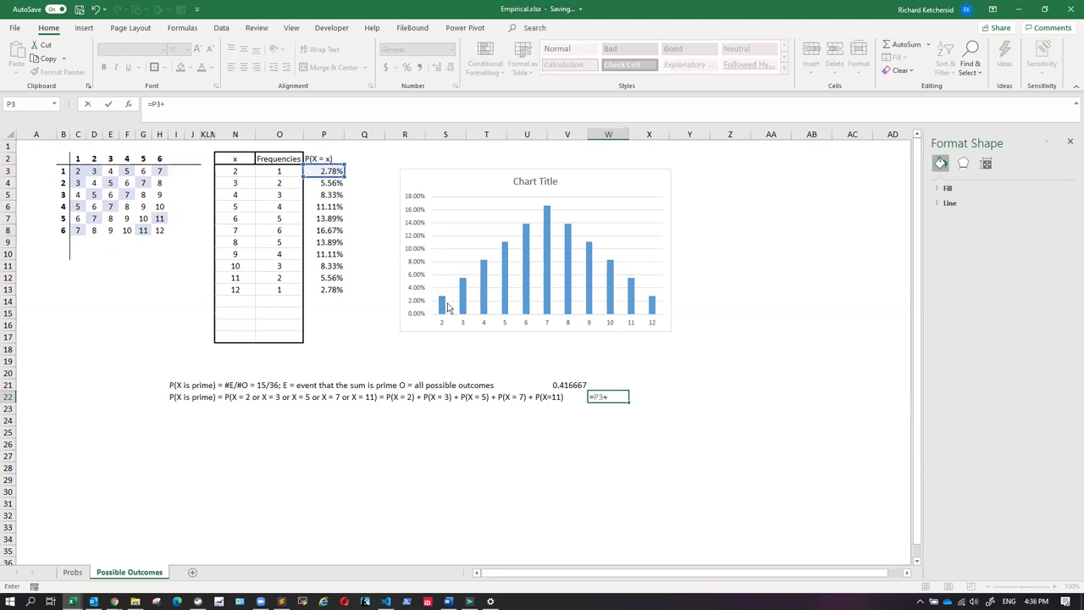
click(319, 183)
text(+)
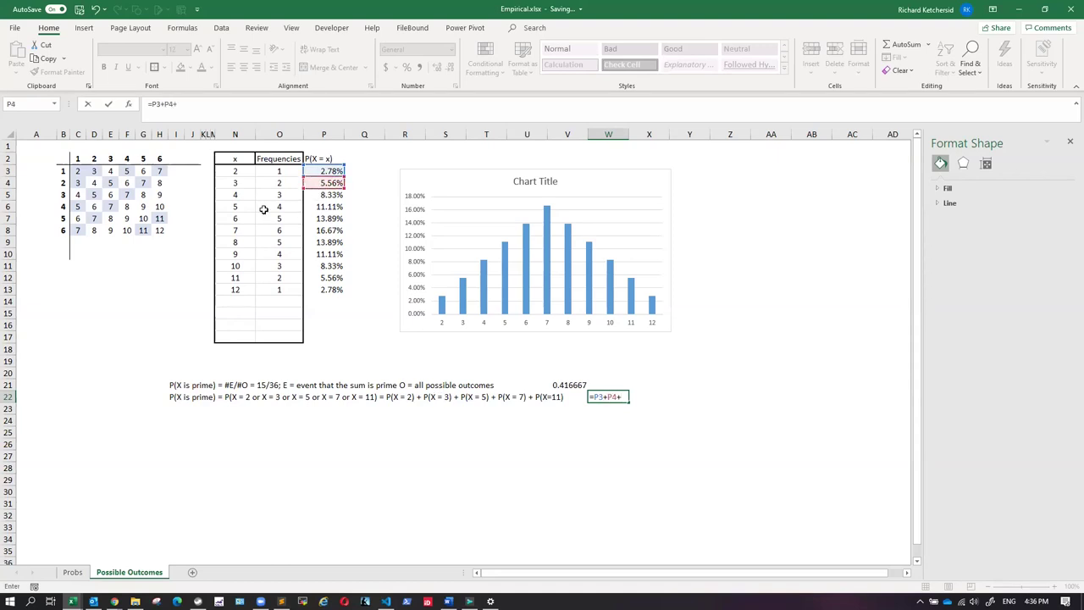
click(310, 207)
text(+)
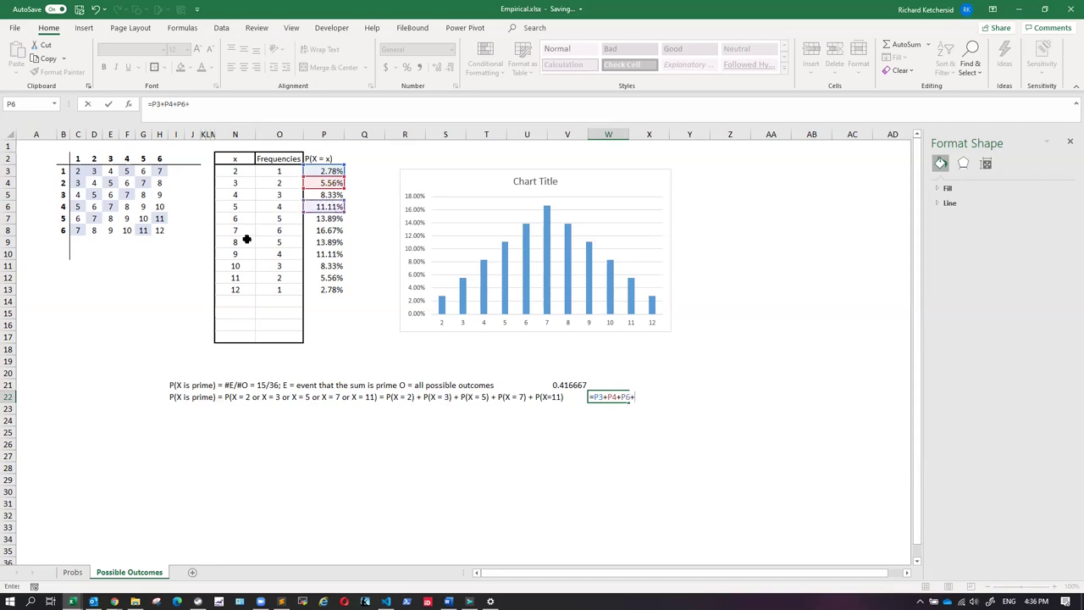
click(309, 230)
text(+)
click(322, 280)
key(Return)
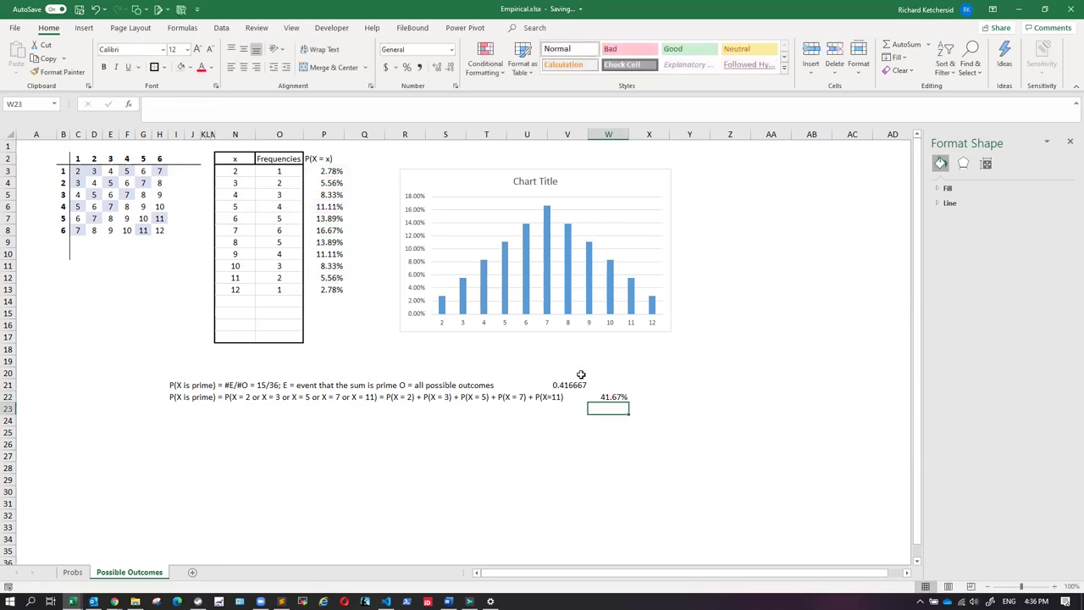
Apply Percent Style to V21 and add two decimals so it reads 41.67%.
click(576, 384)
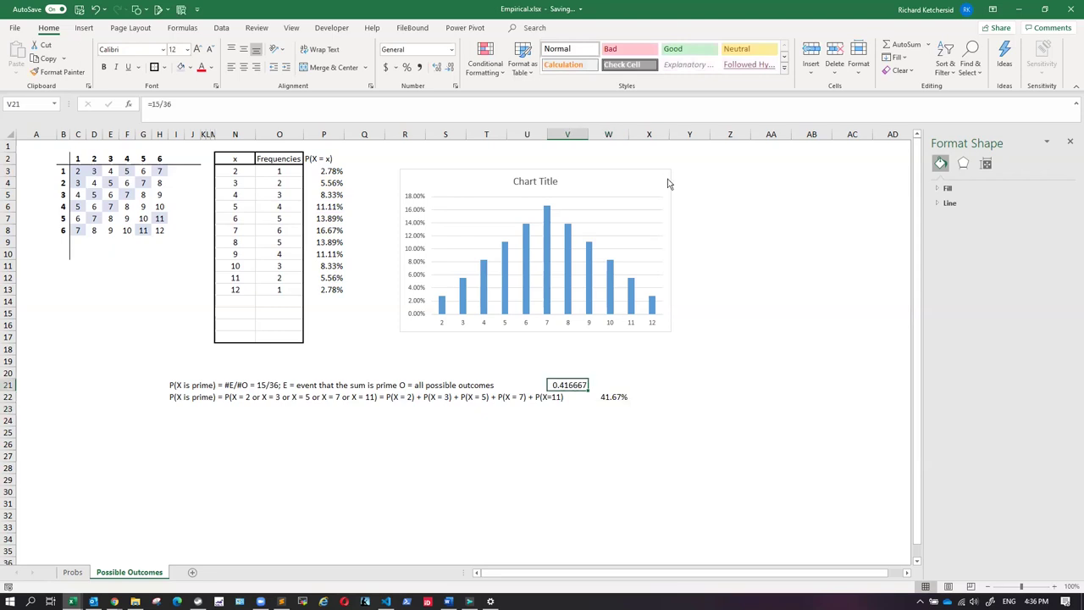
click(406, 67)
double_click(437, 67)
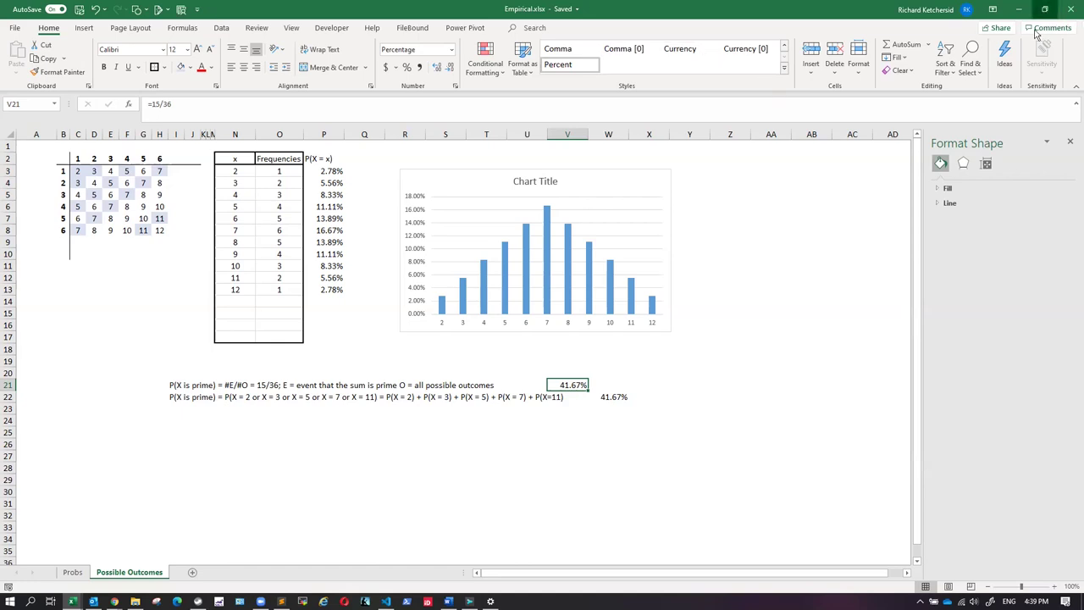
Restore the Excel window down and move it up and to the left.
click(1045, 10)
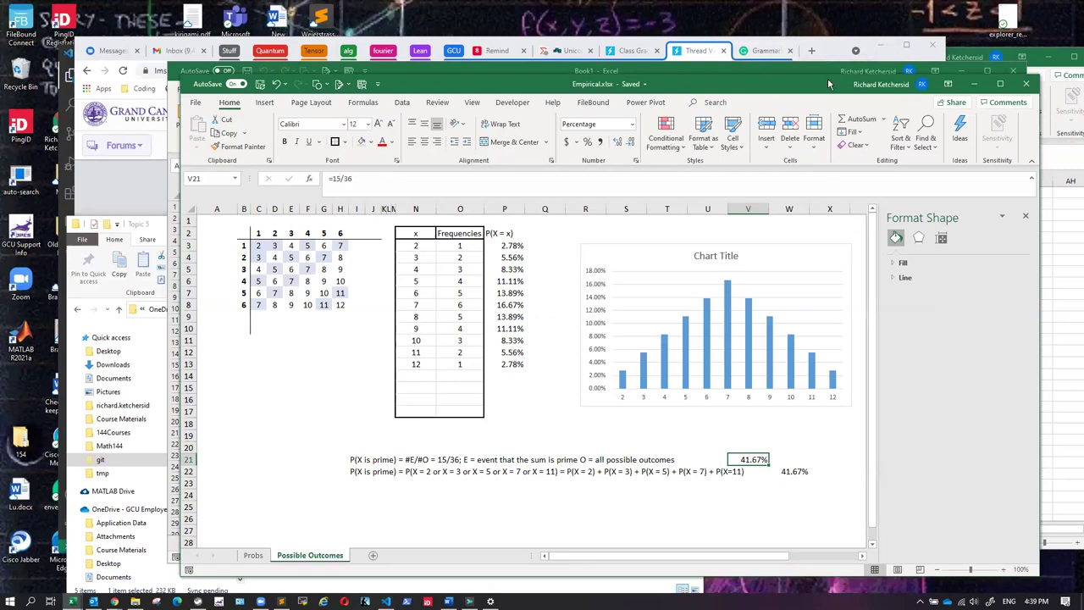
drag(829, 84, 736, 57)
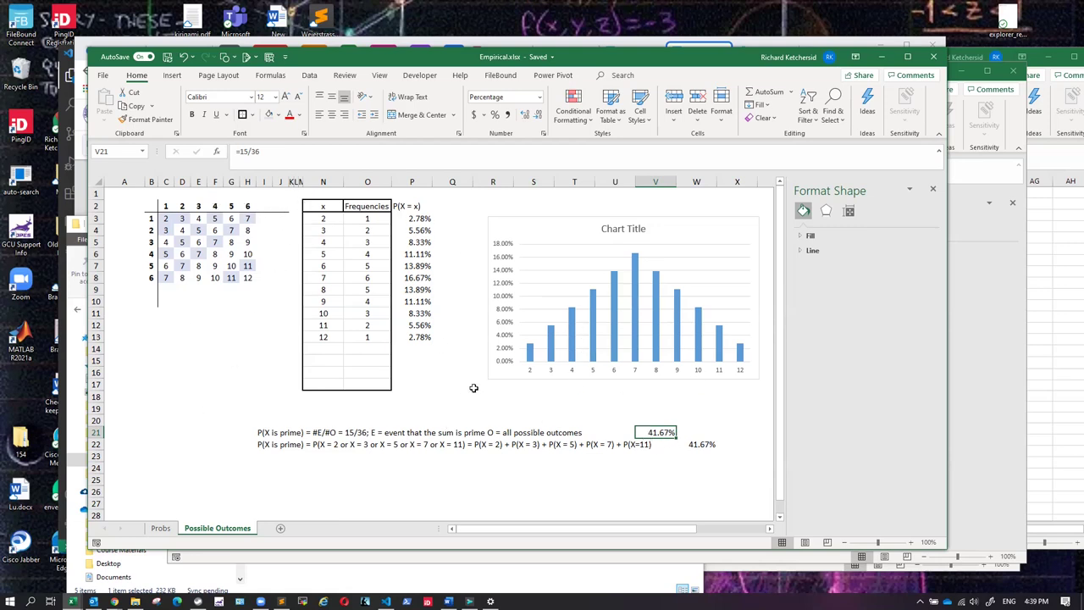
mouse_move(682, 354)
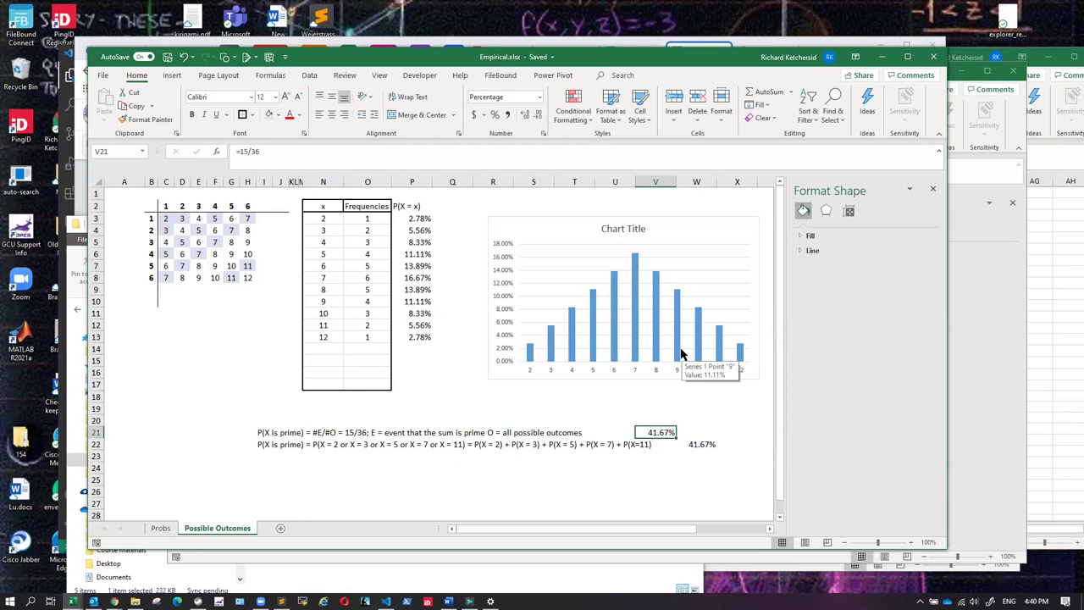